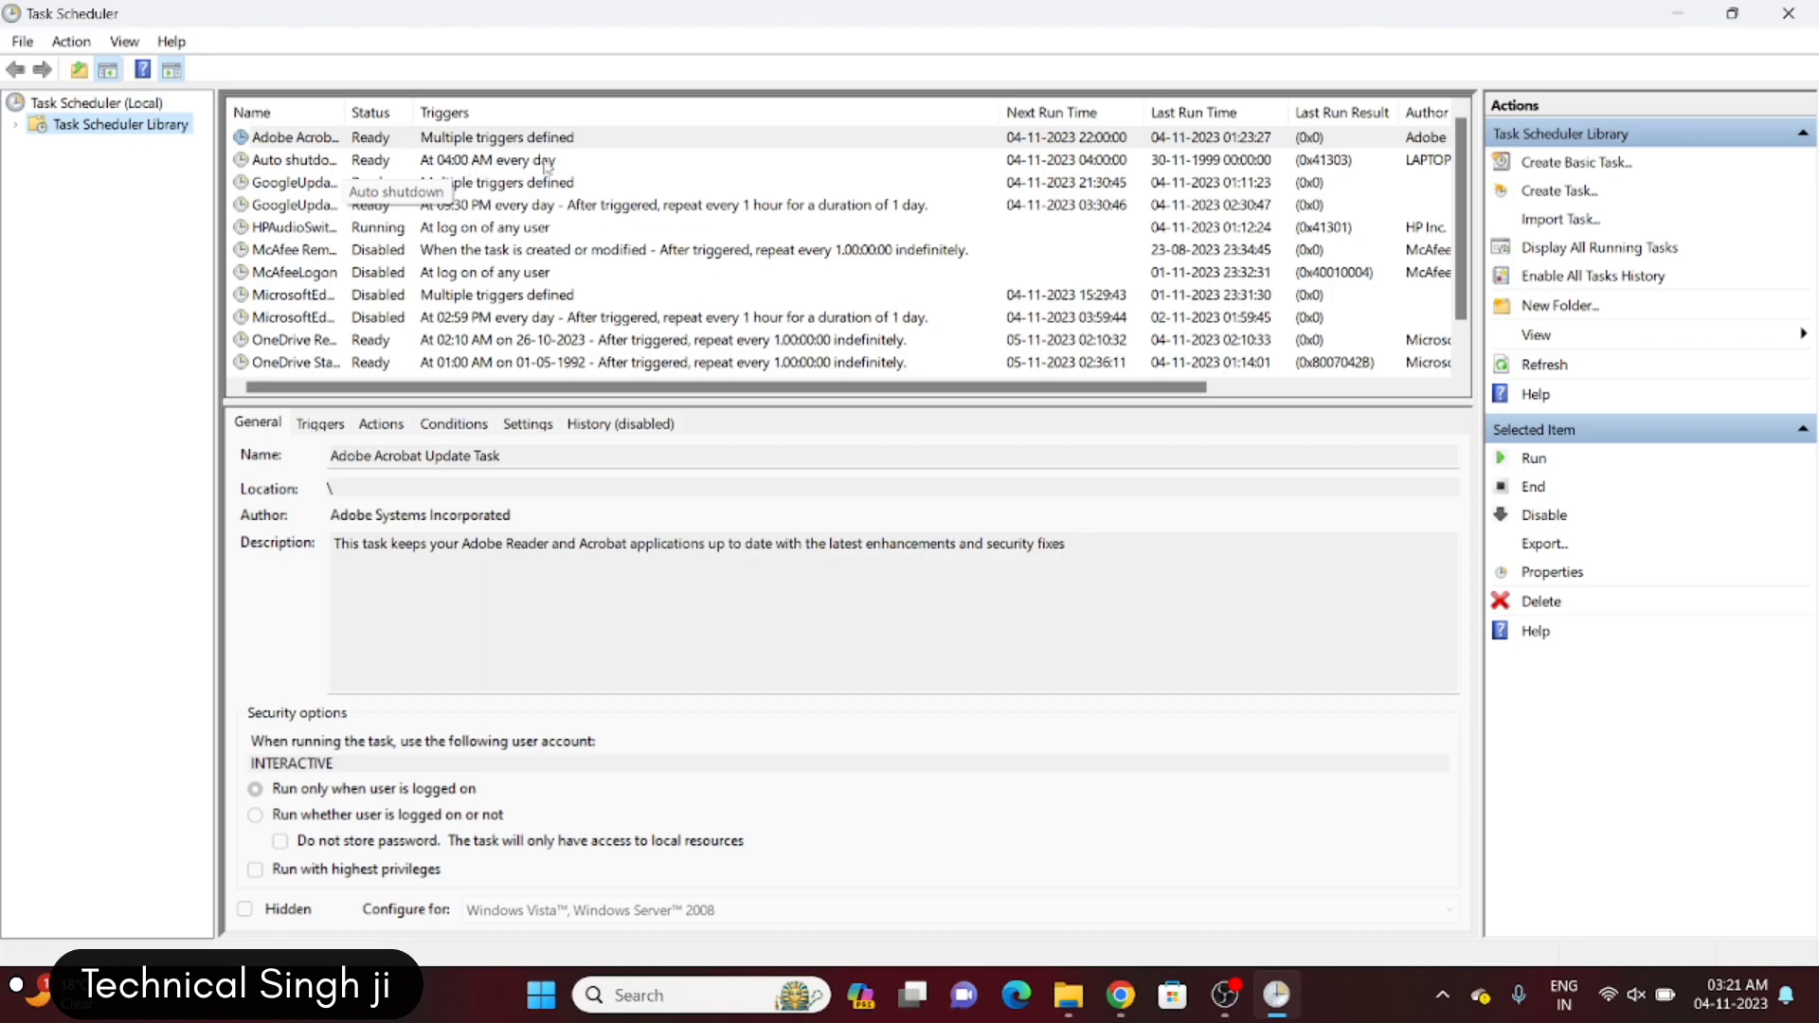
Start a new basic task and name it "aaa shutdown".
left_click(333, 163)
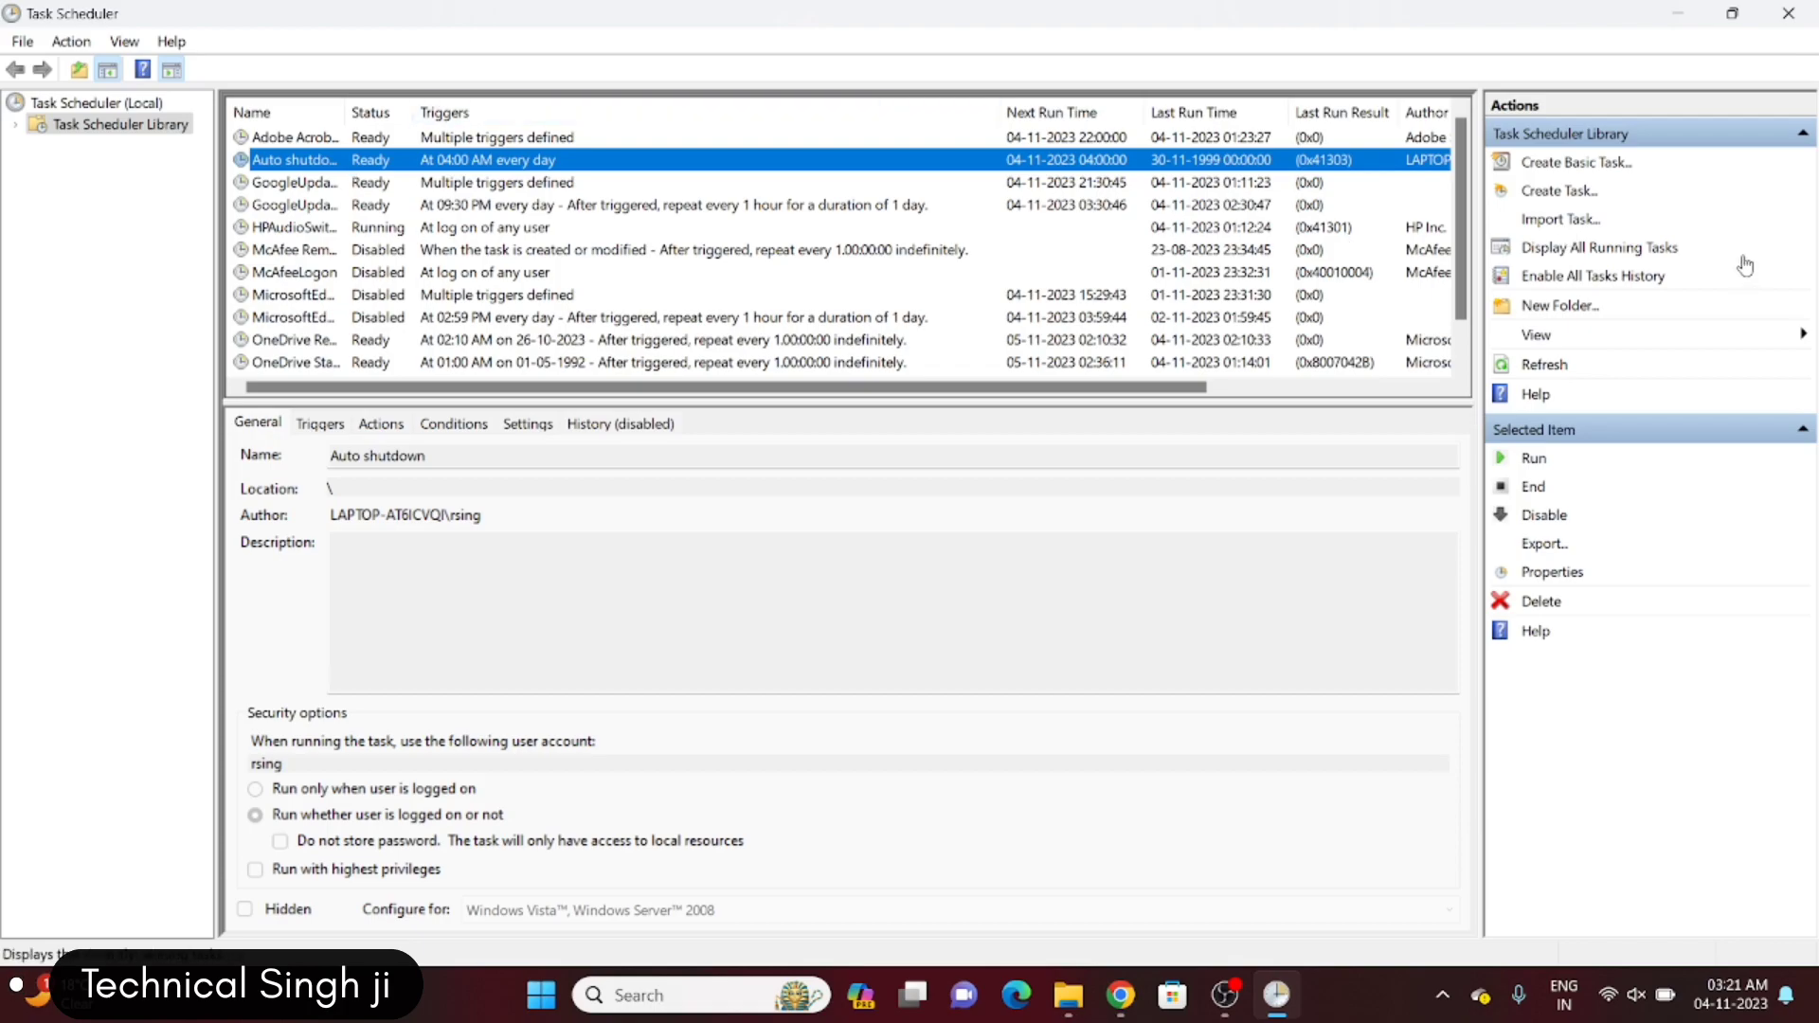
left_click(1577, 163)
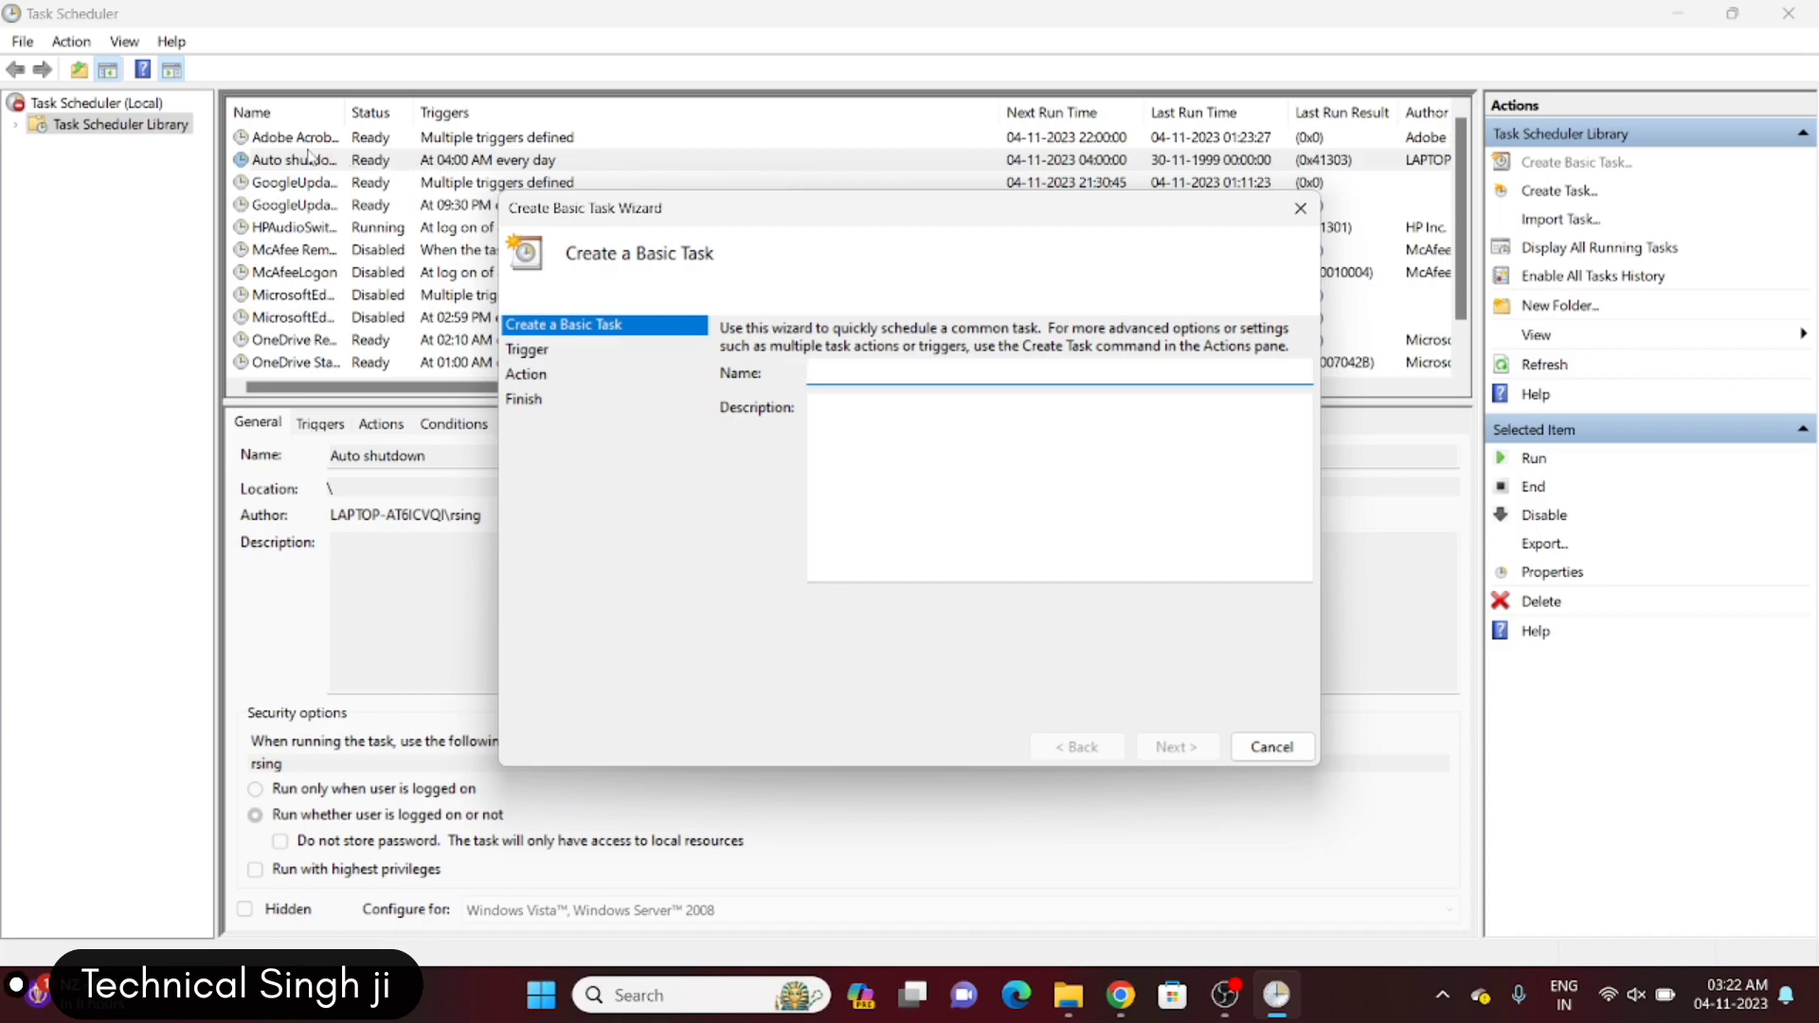
type("aaa shutdown")
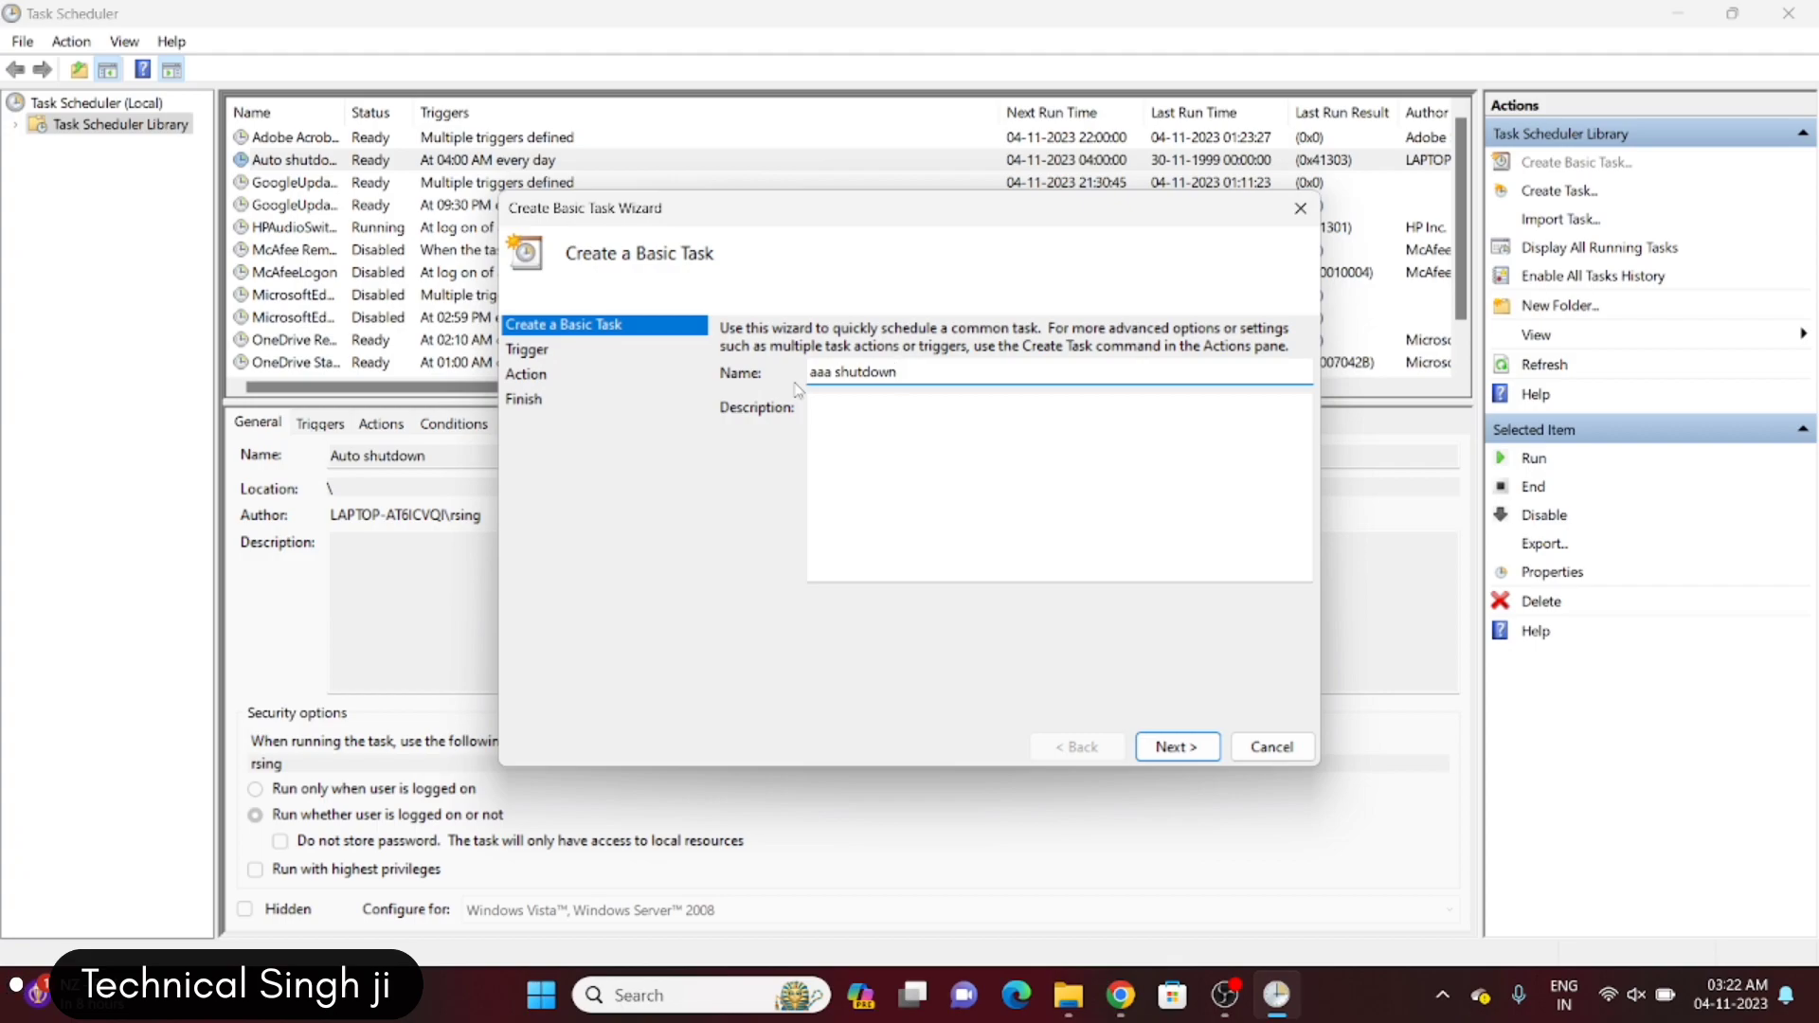
left_click(1174, 750)
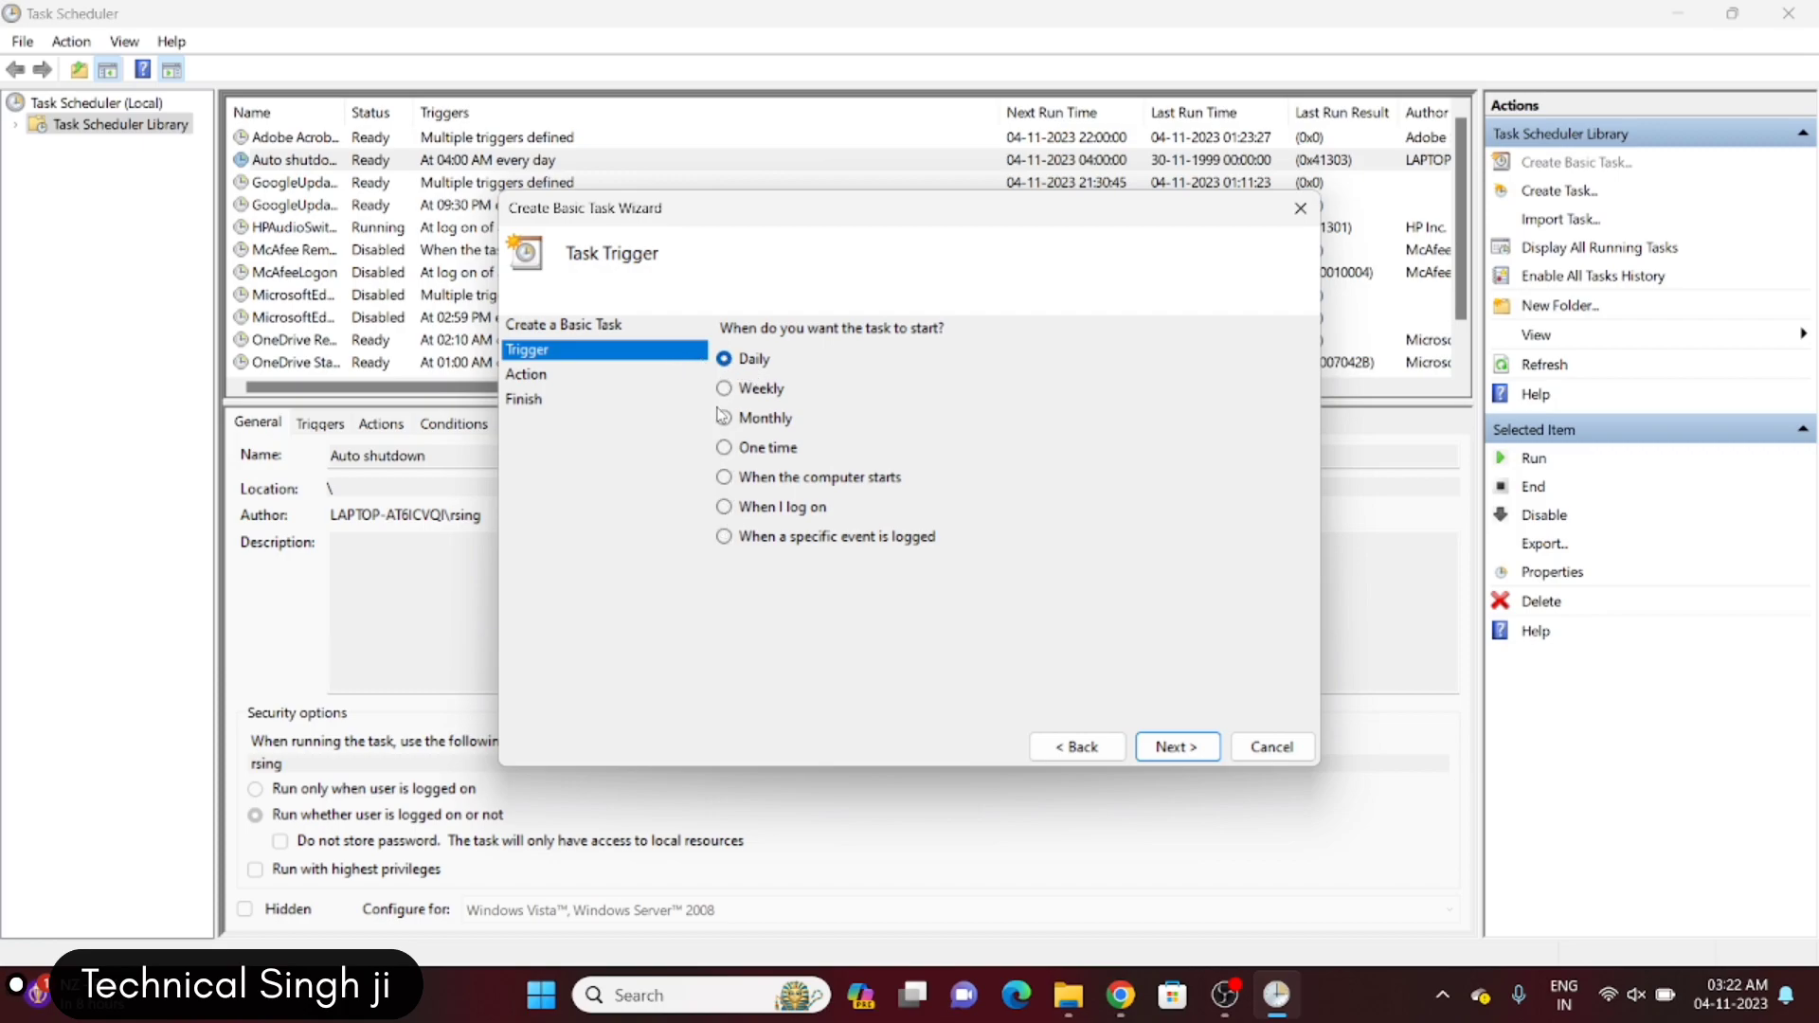
Set the task to trigger one time, on 04-11-2023 at 03:27:59.
left_click(724, 449)
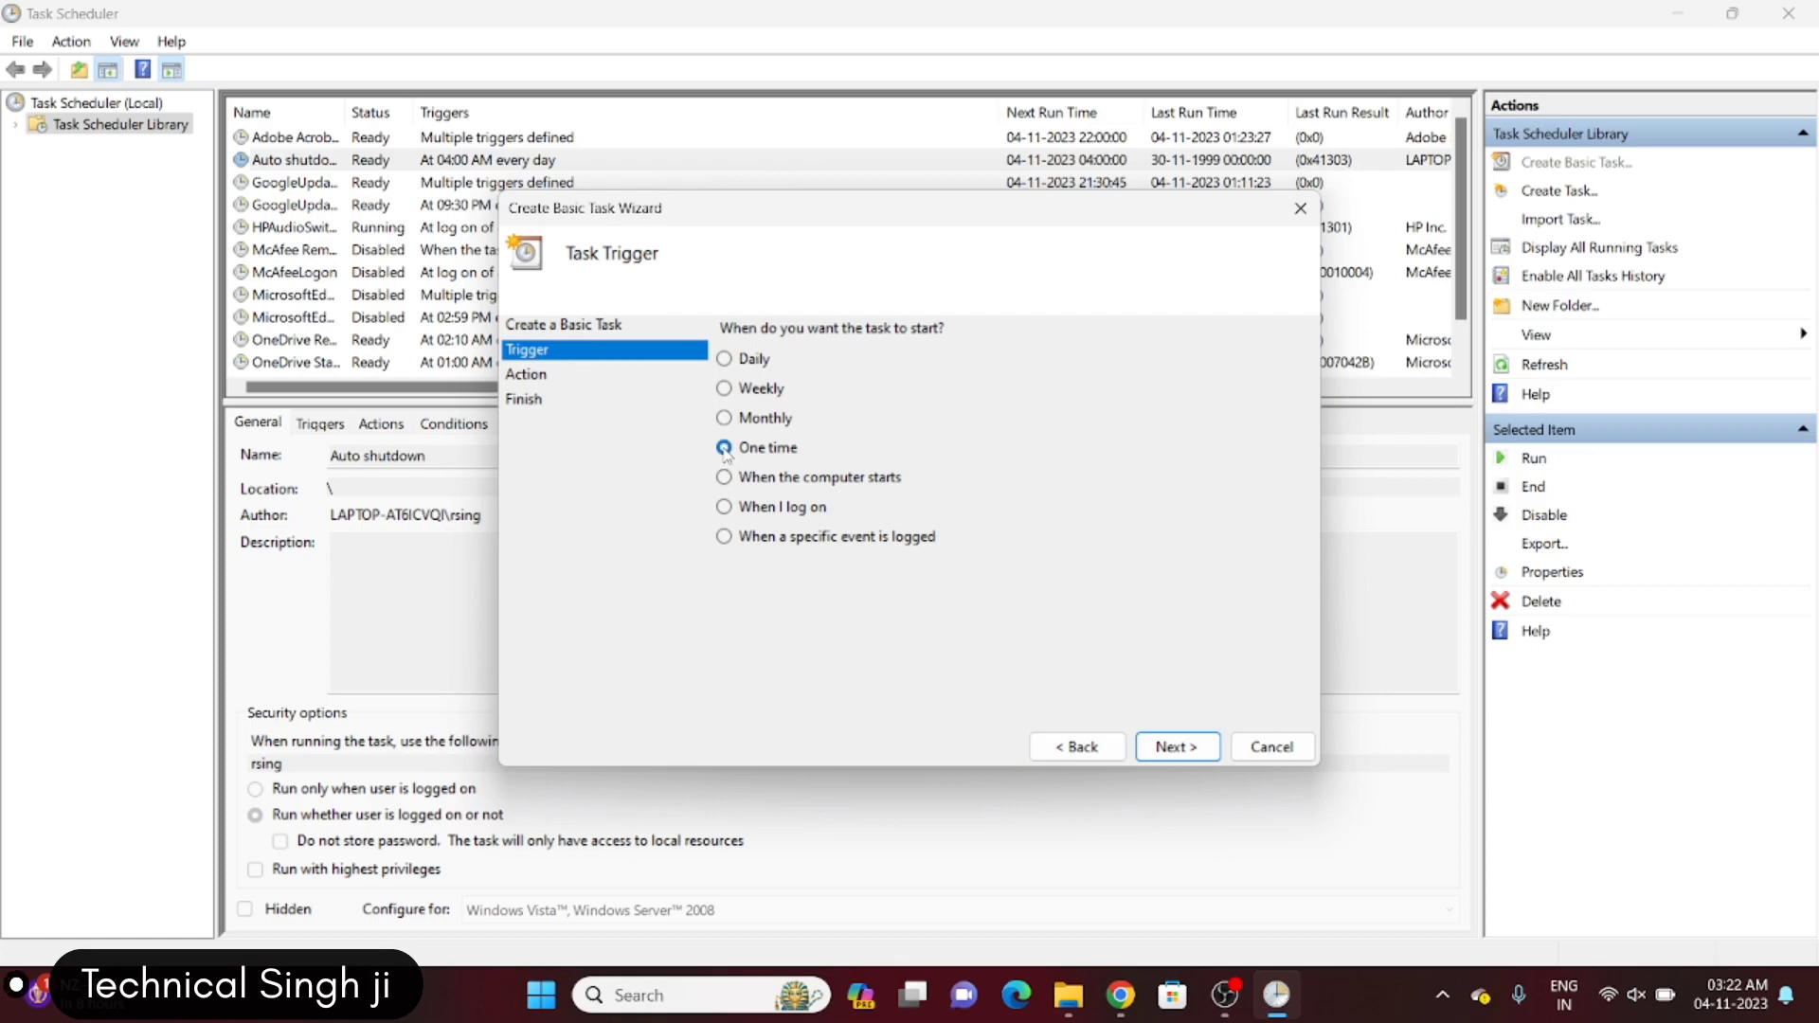
left_click(1167, 756)
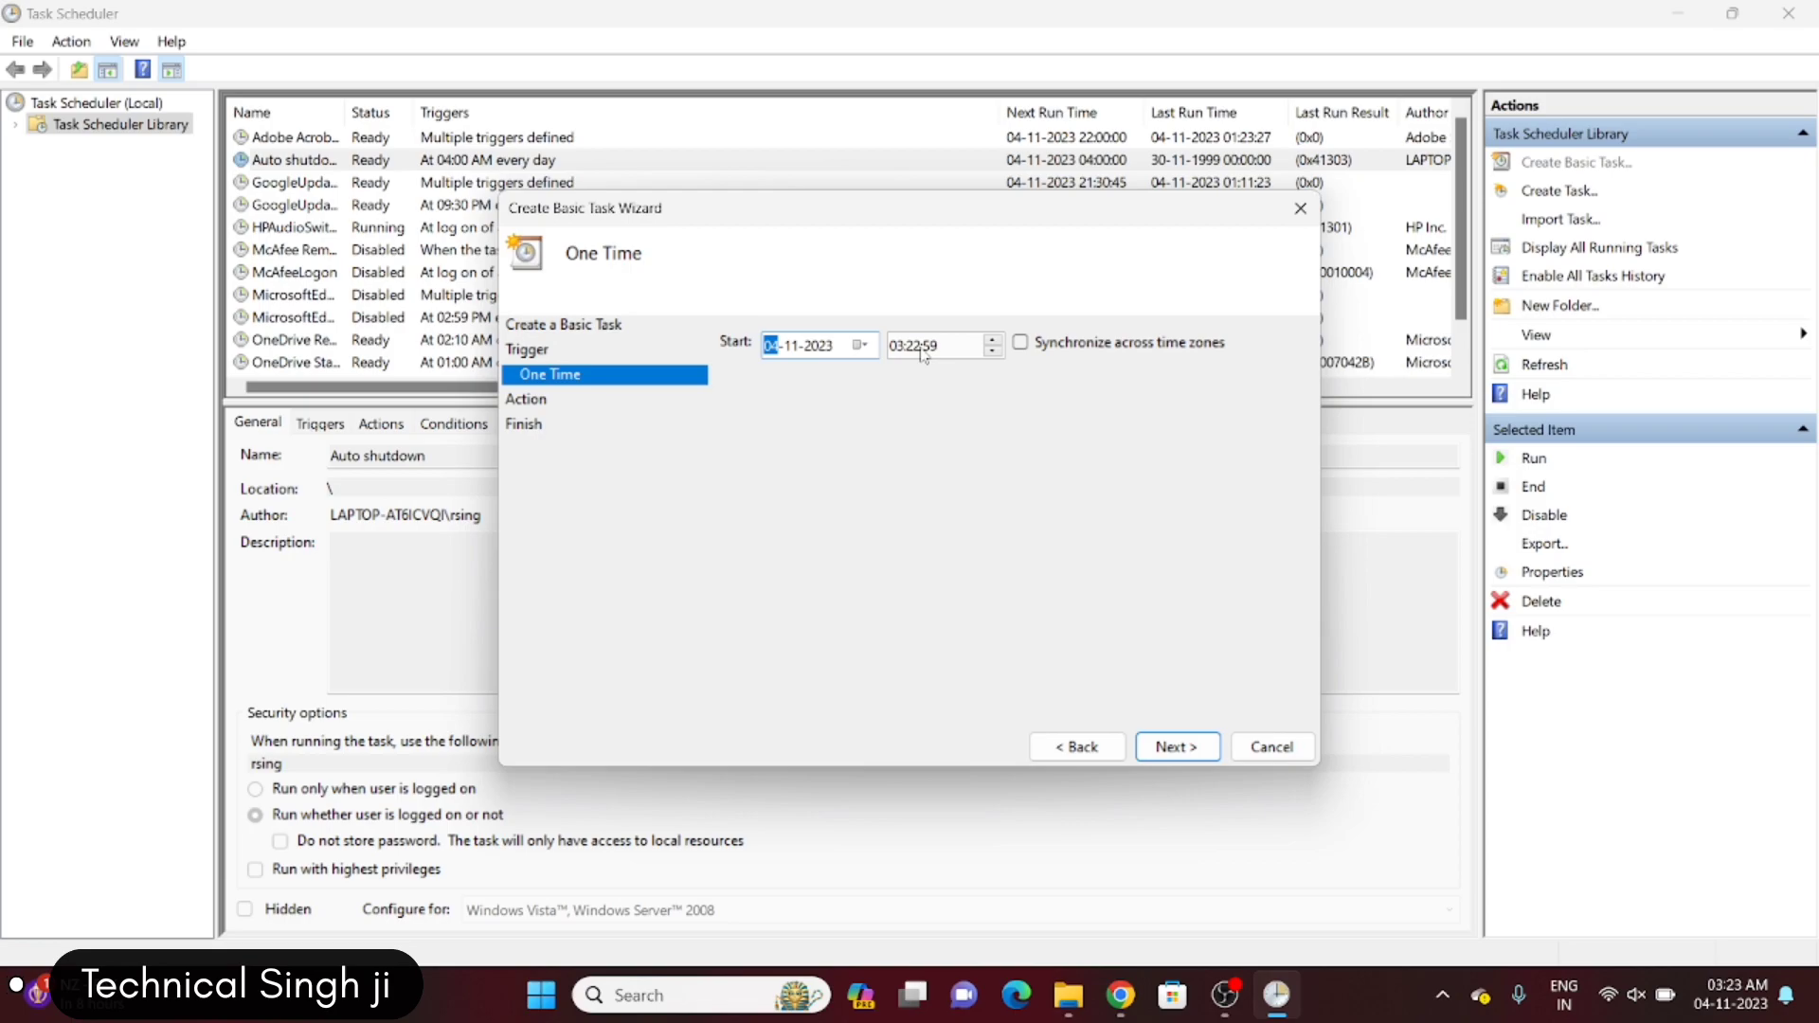
mouse_move(1726, 1001)
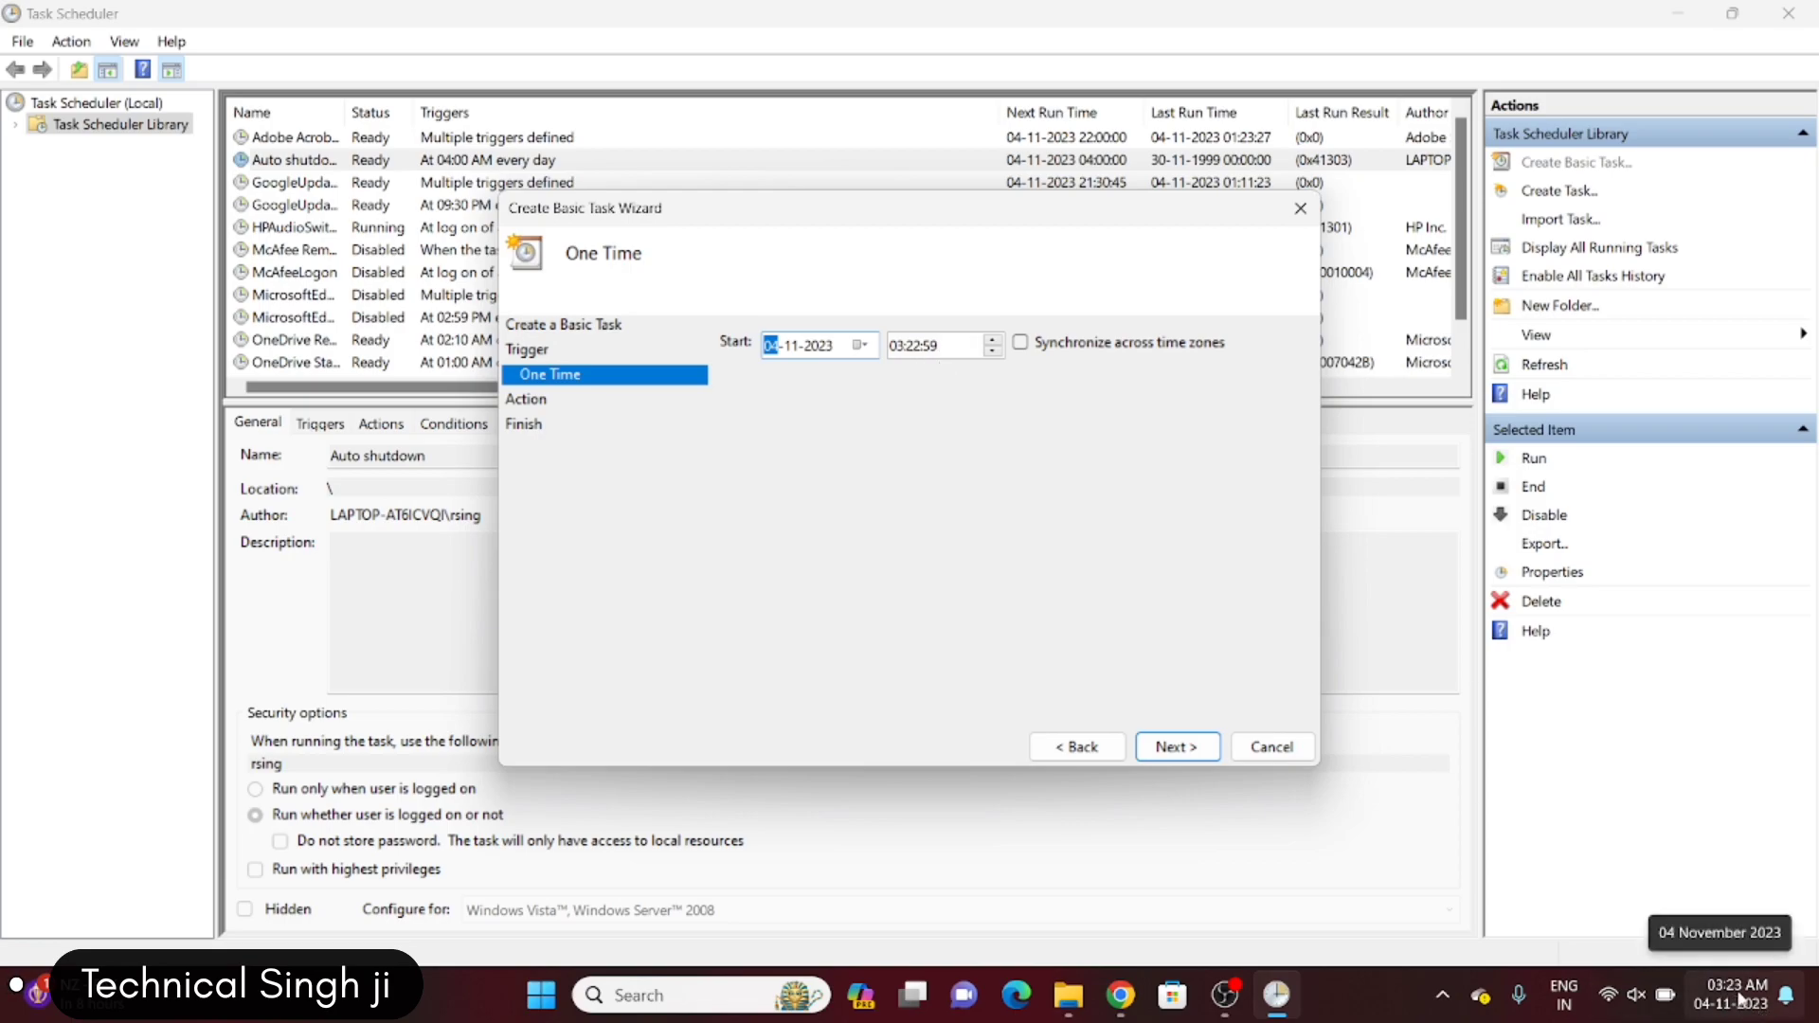
left_click(918, 347)
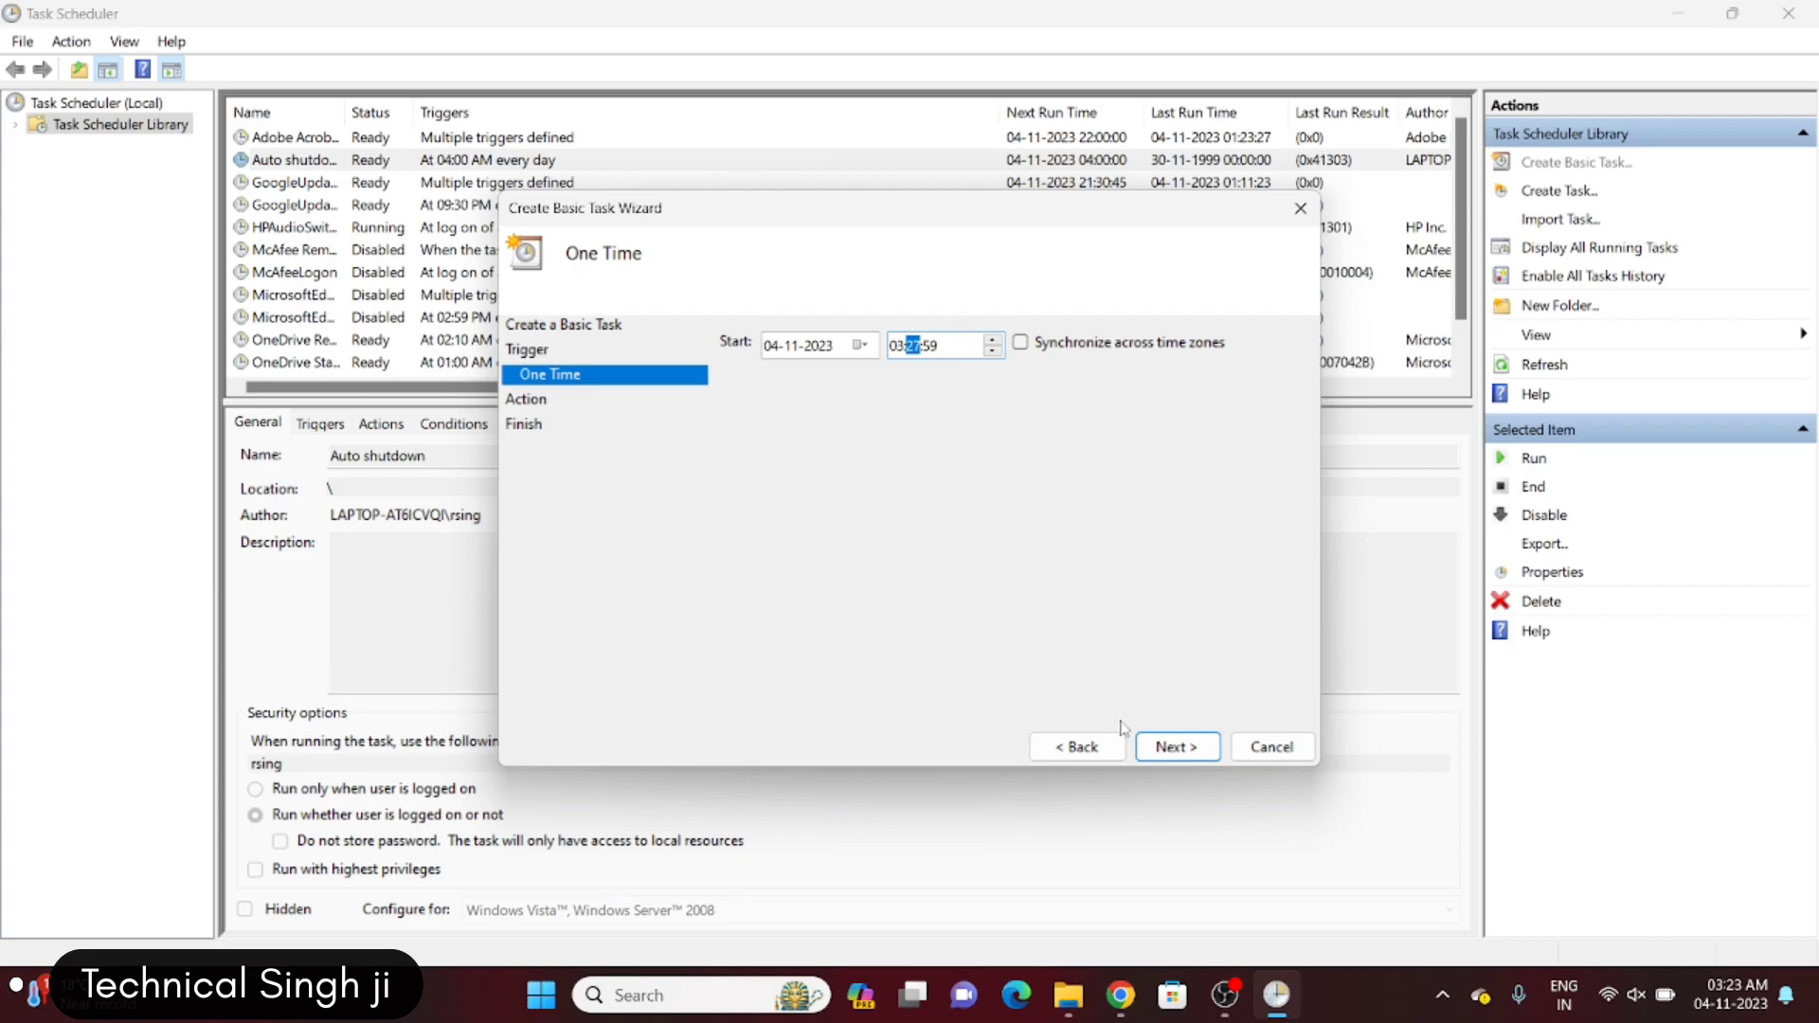
left_click(1172, 749)
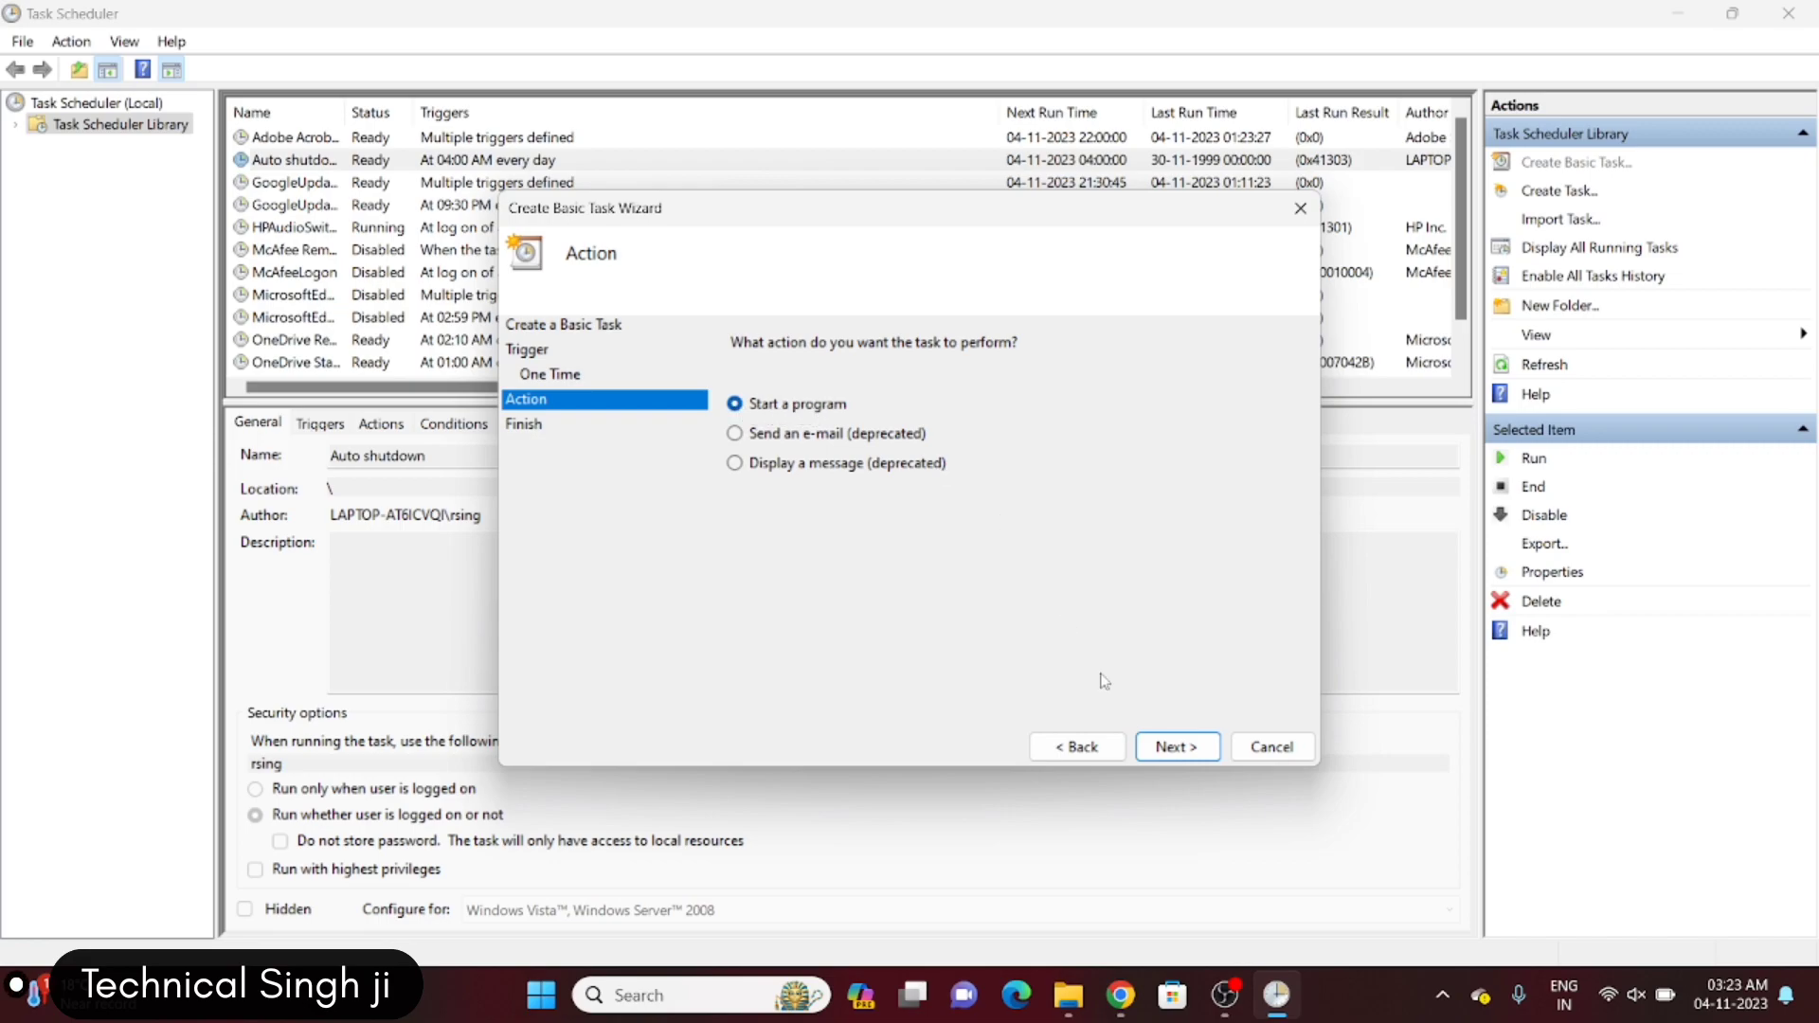
Make the task start a program and choose shutdown.exe from C:\Windows\System32.
left_click(1193, 755)
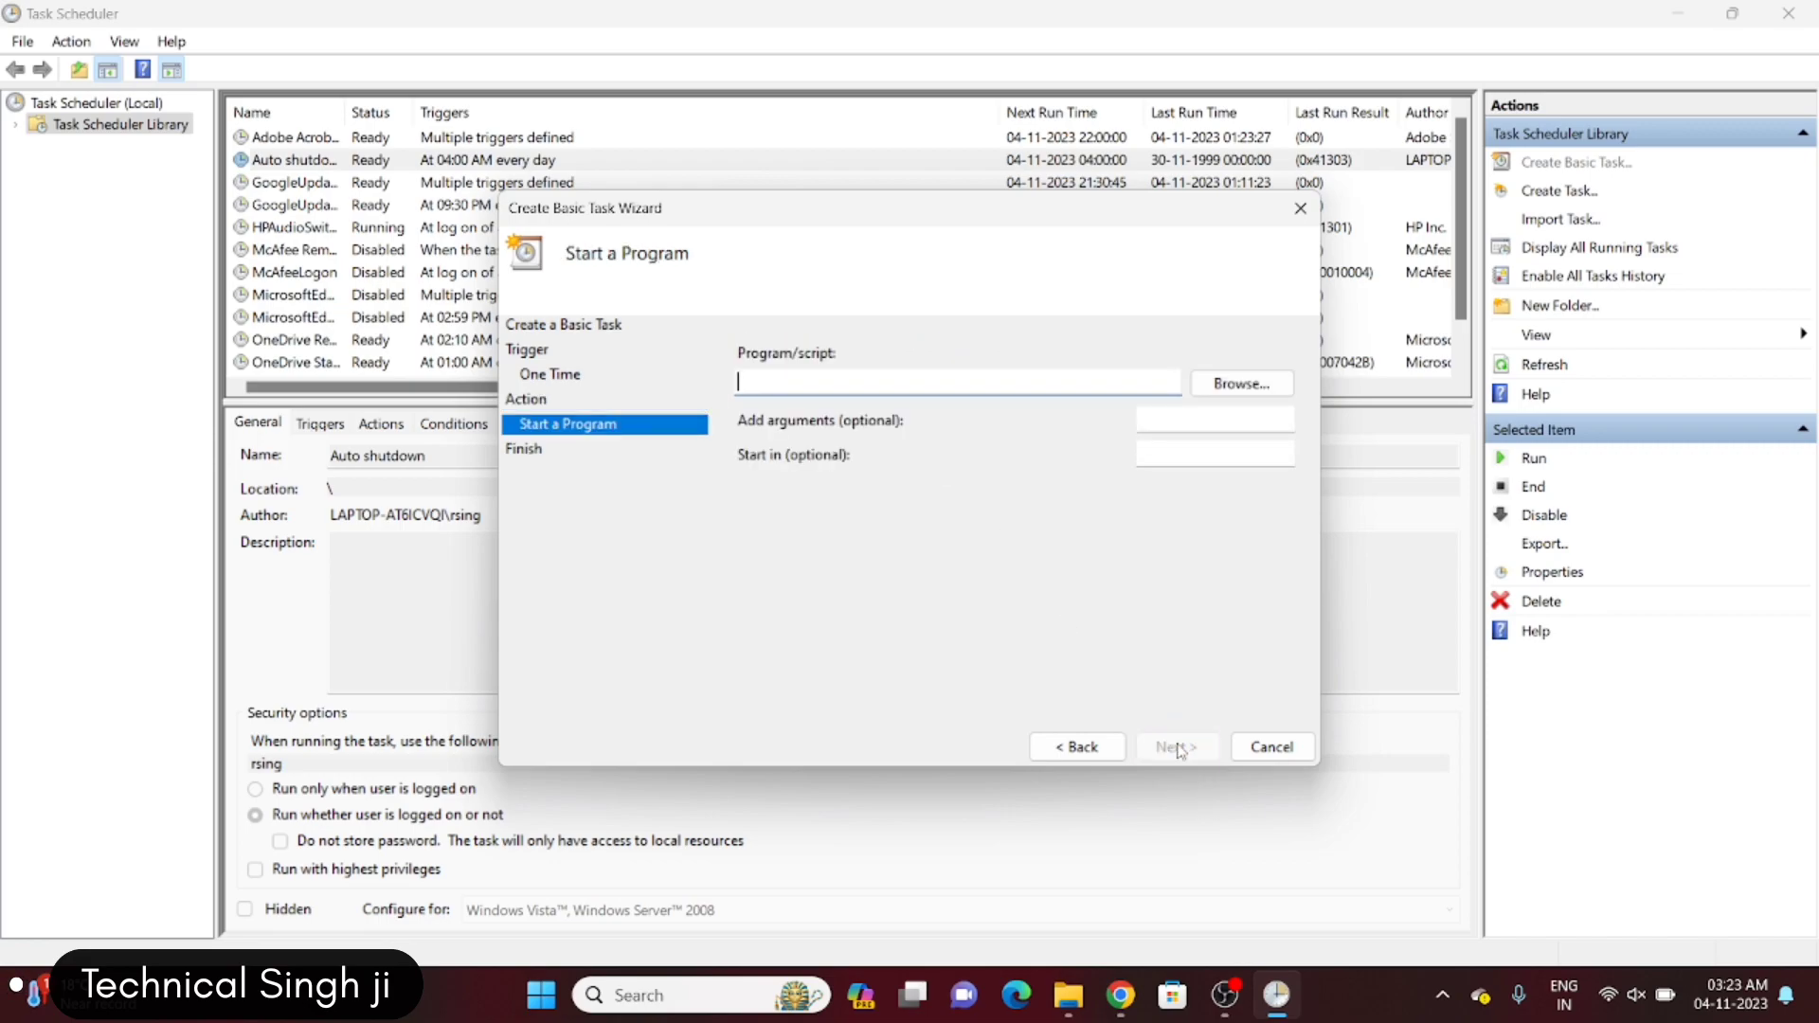
left_click(1242, 383)
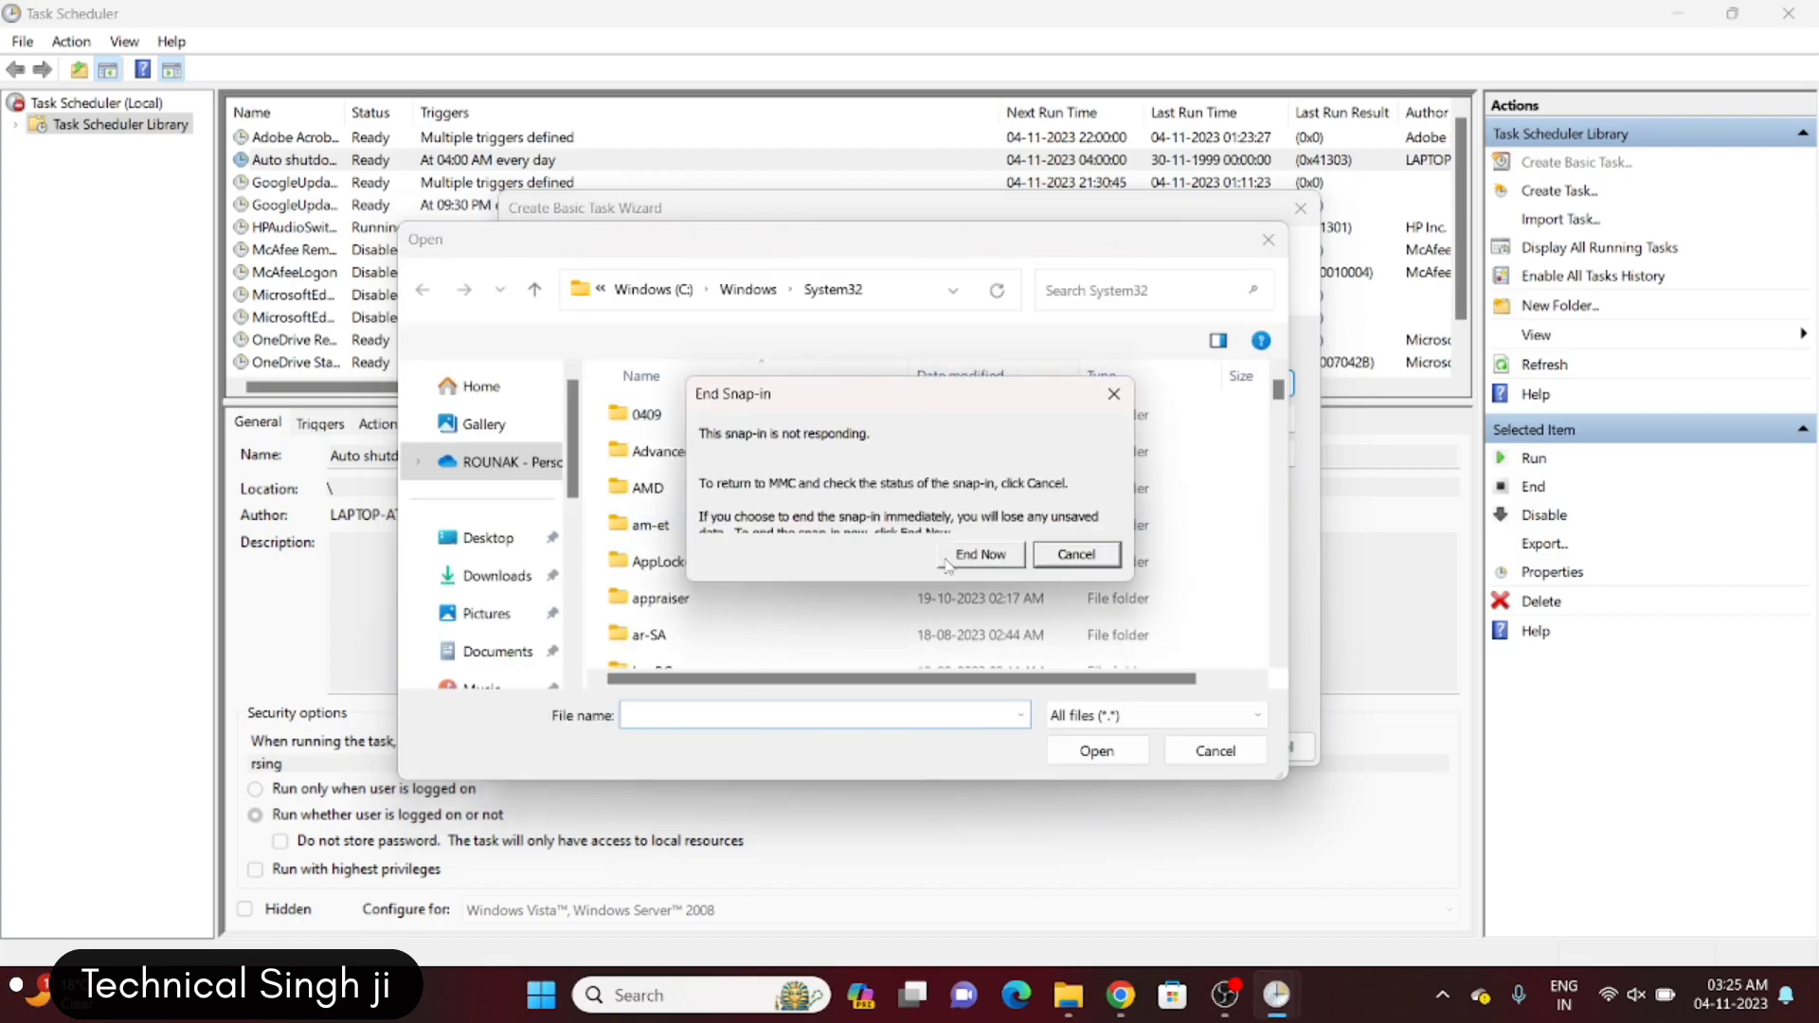
left_click(1129, 402)
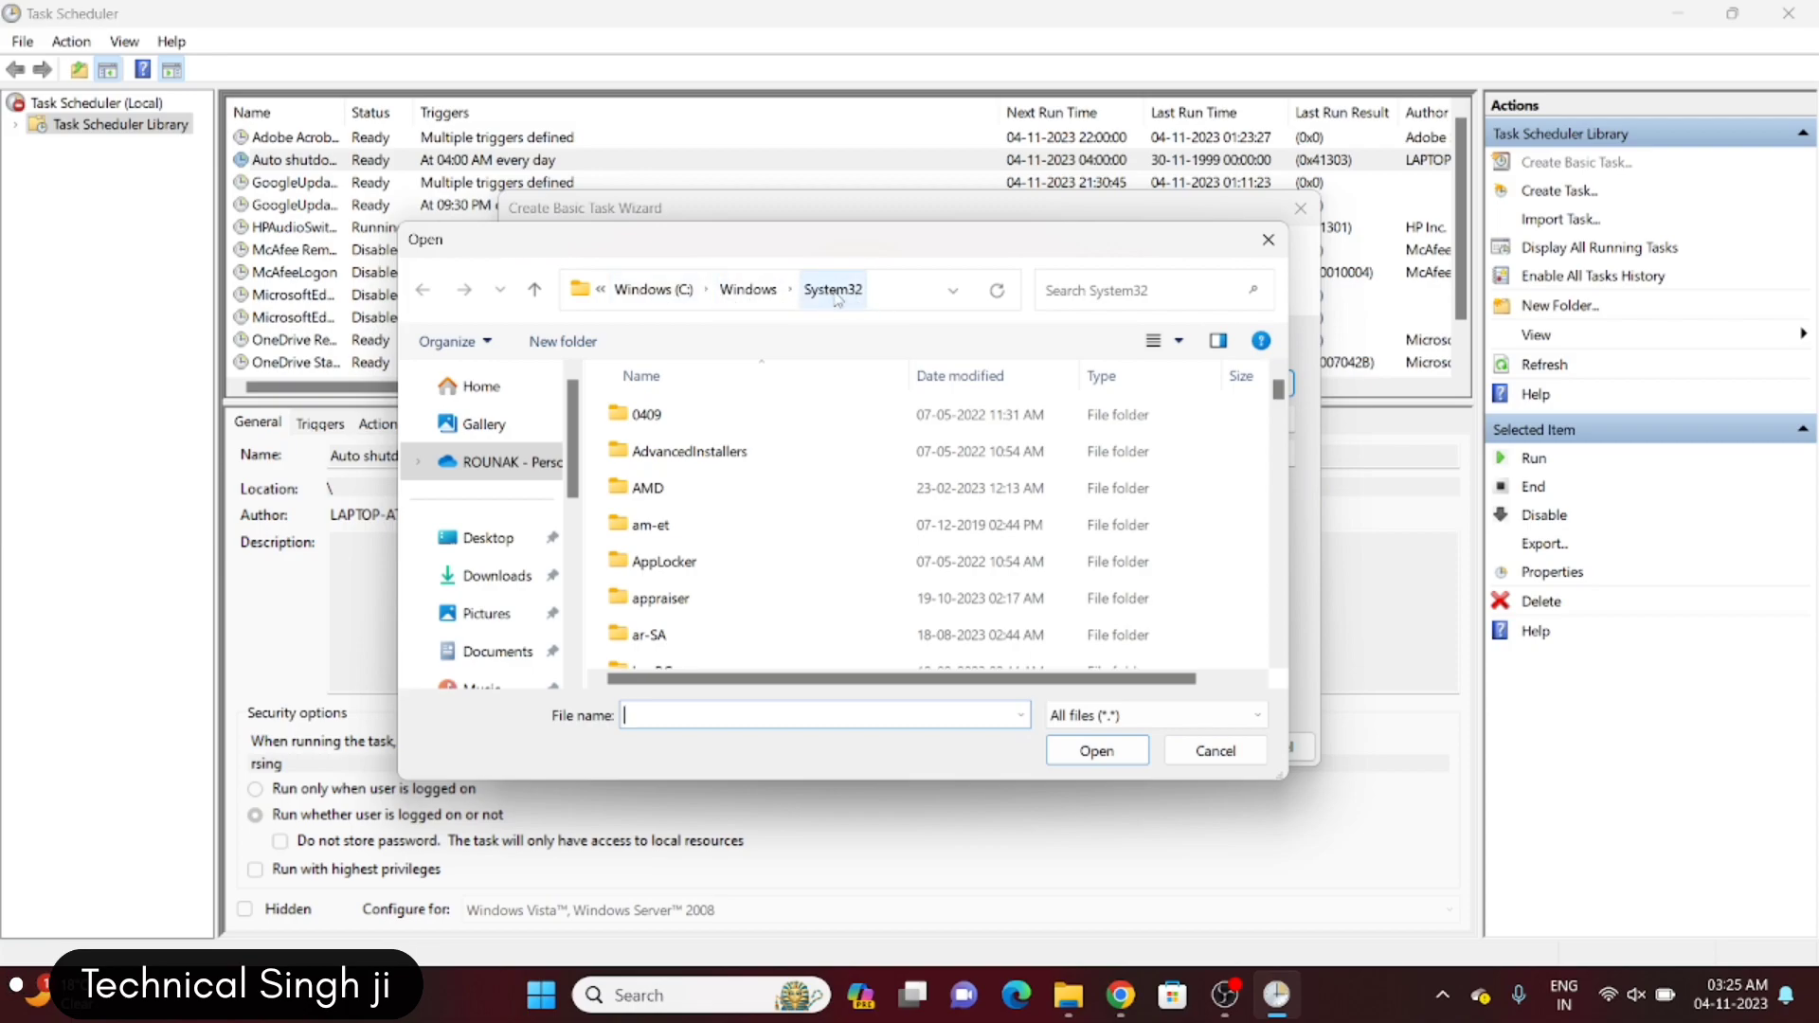
type("shut")
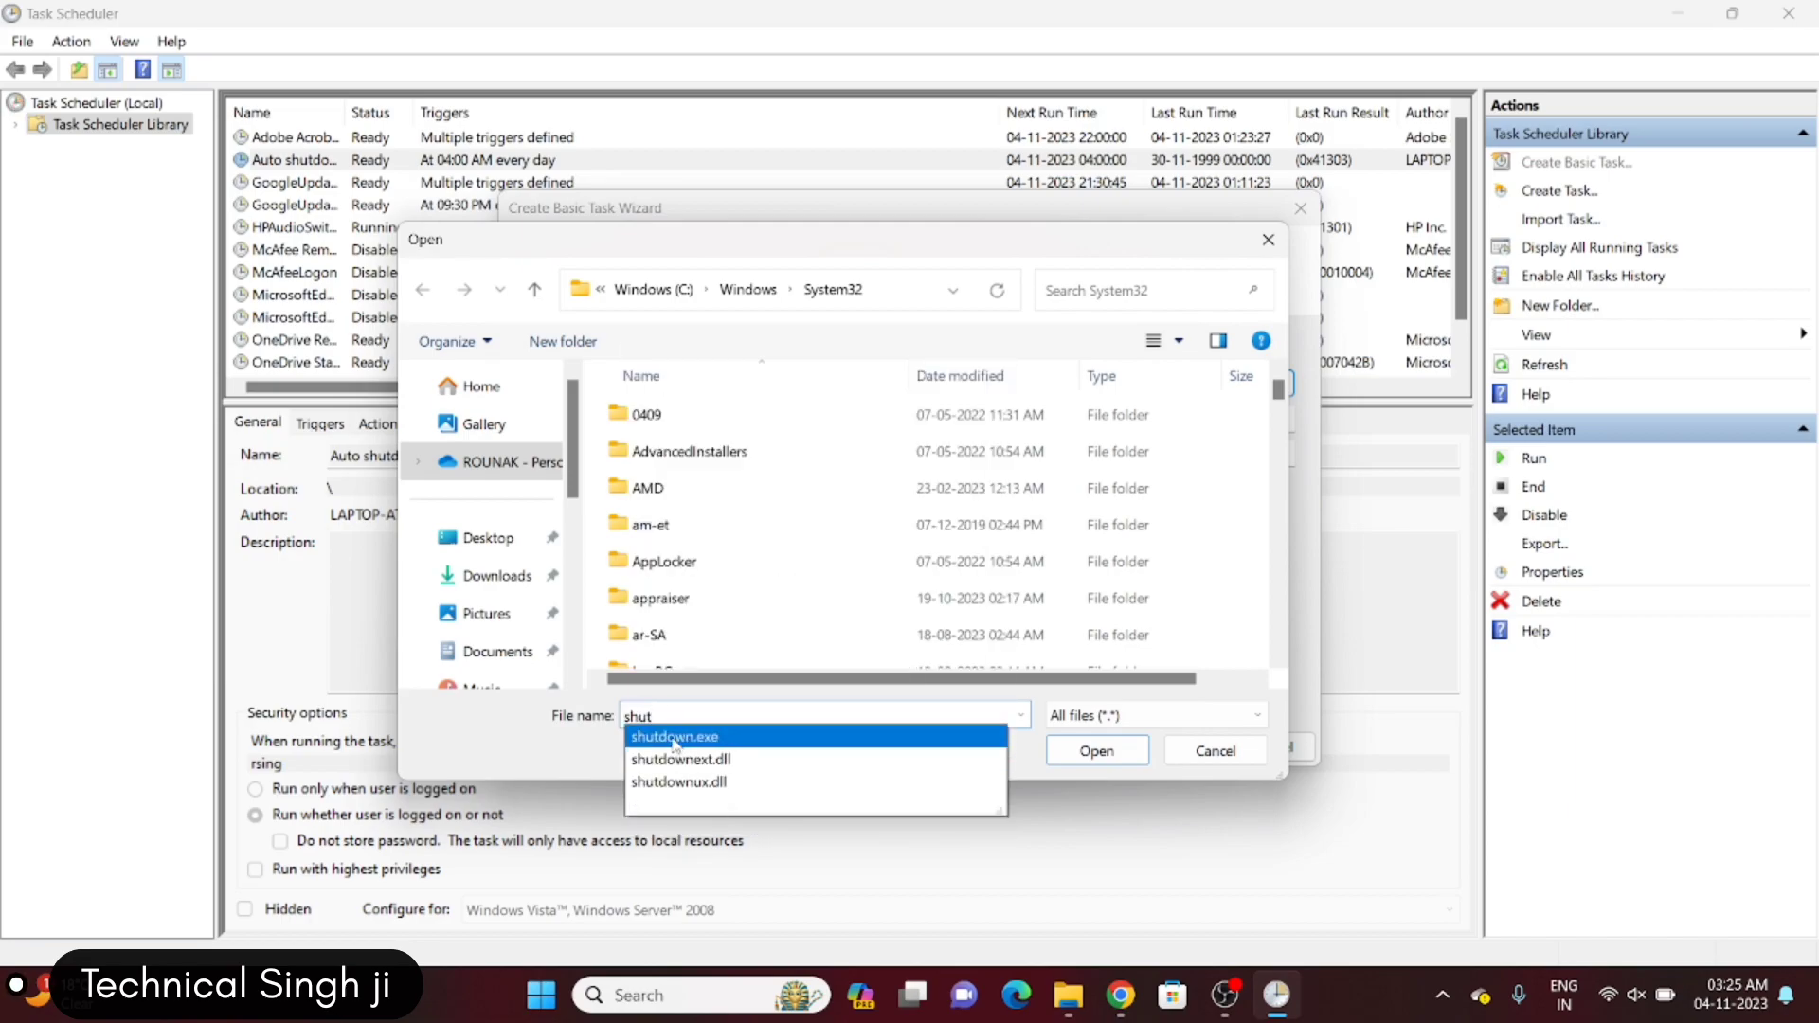
left_click(673, 737)
left_click(1094, 757)
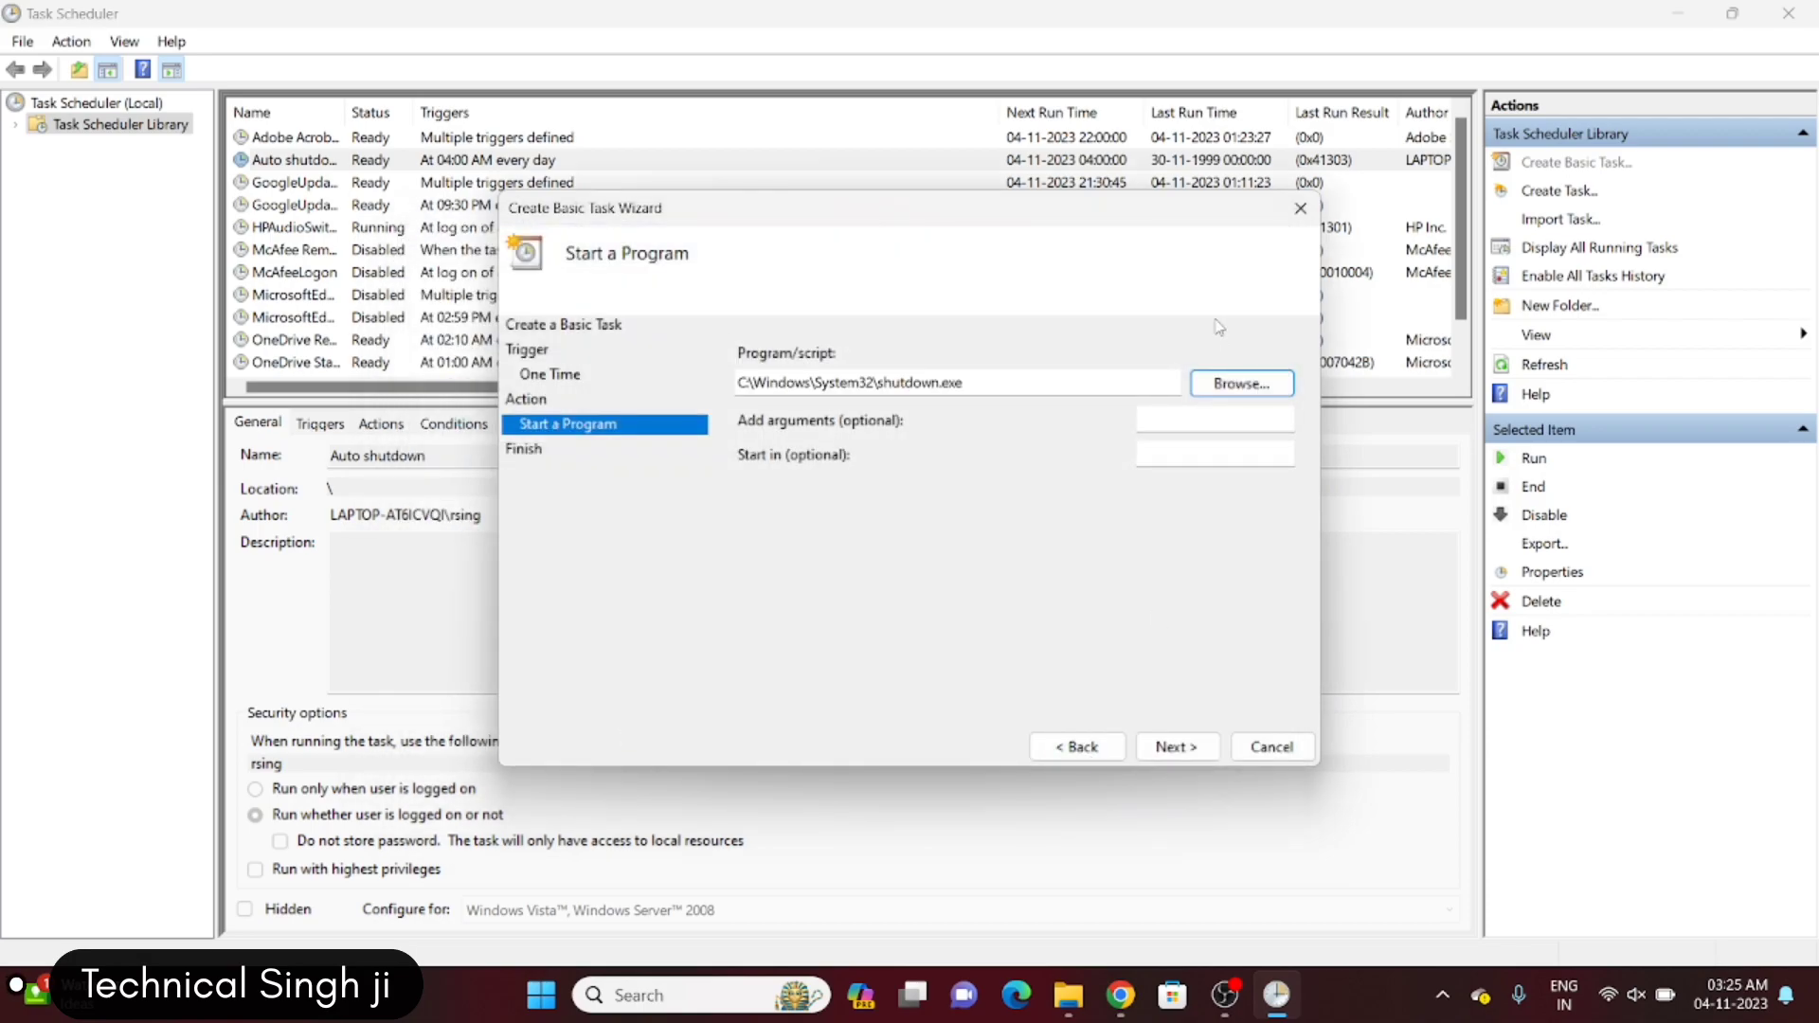
Add the argument /s and finish creating the task with its Properties dialog set to open.
left_click(1174, 423)
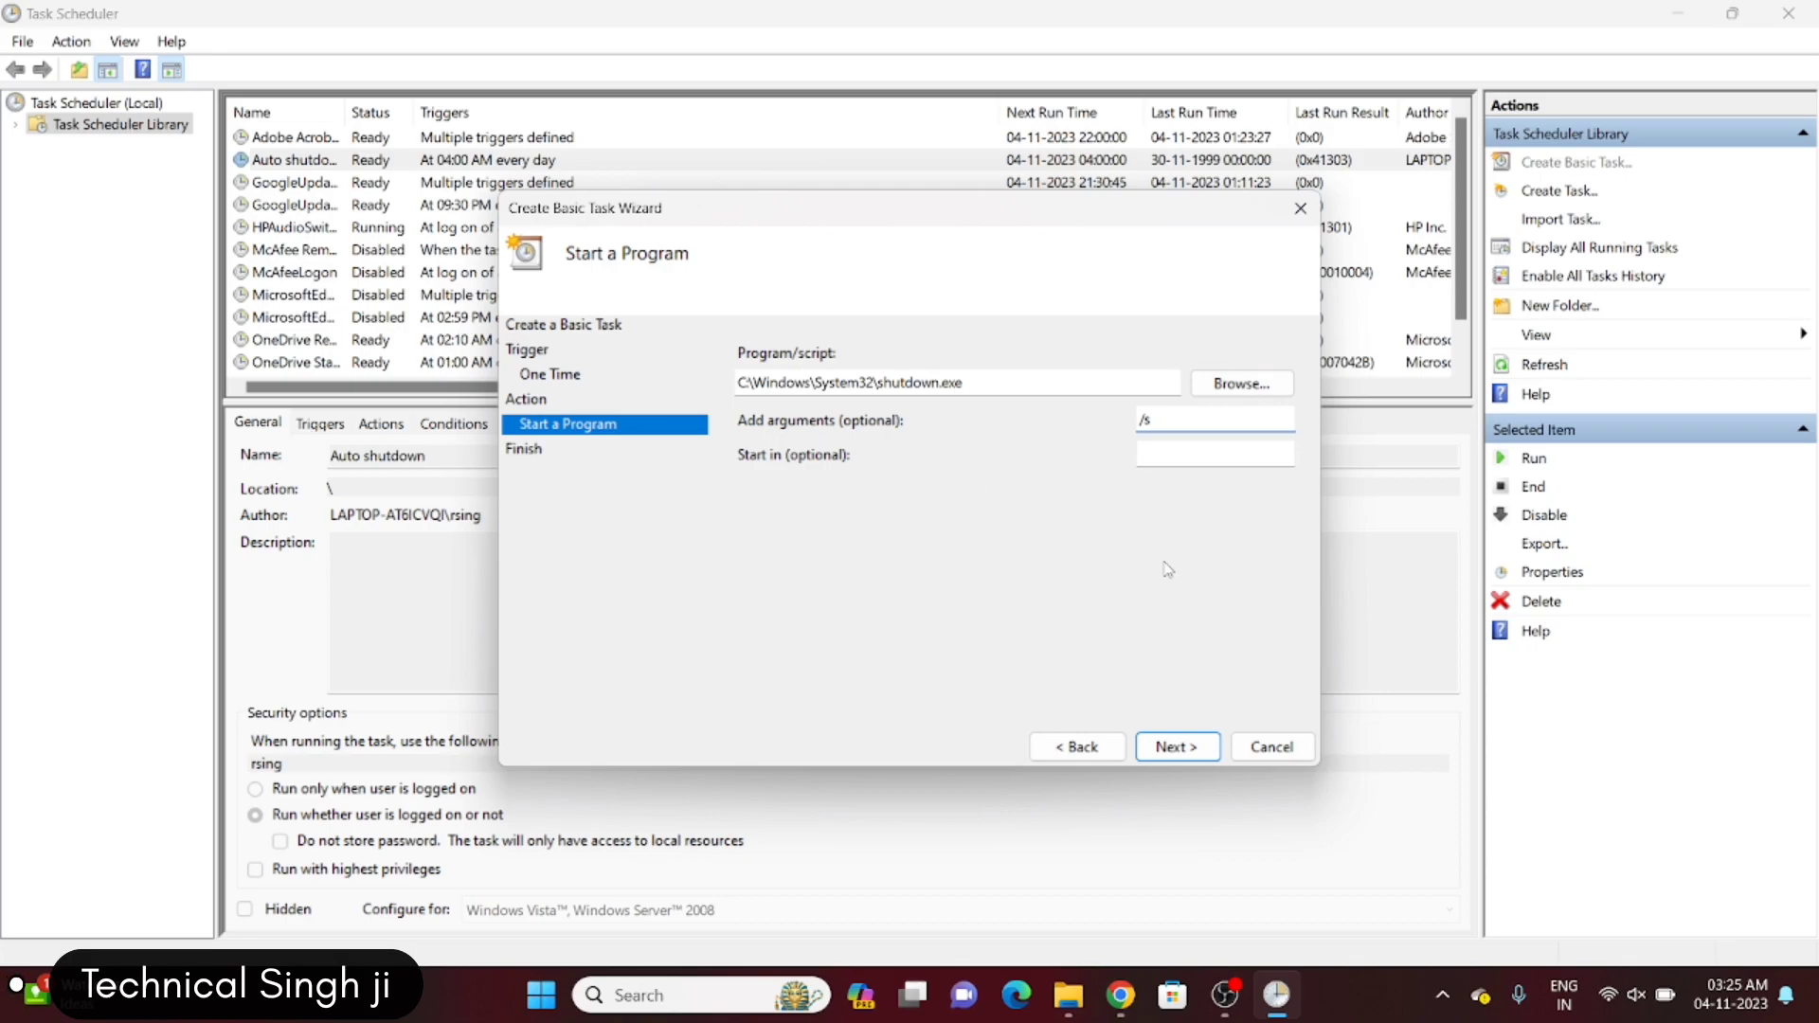
left_click(1172, 758)
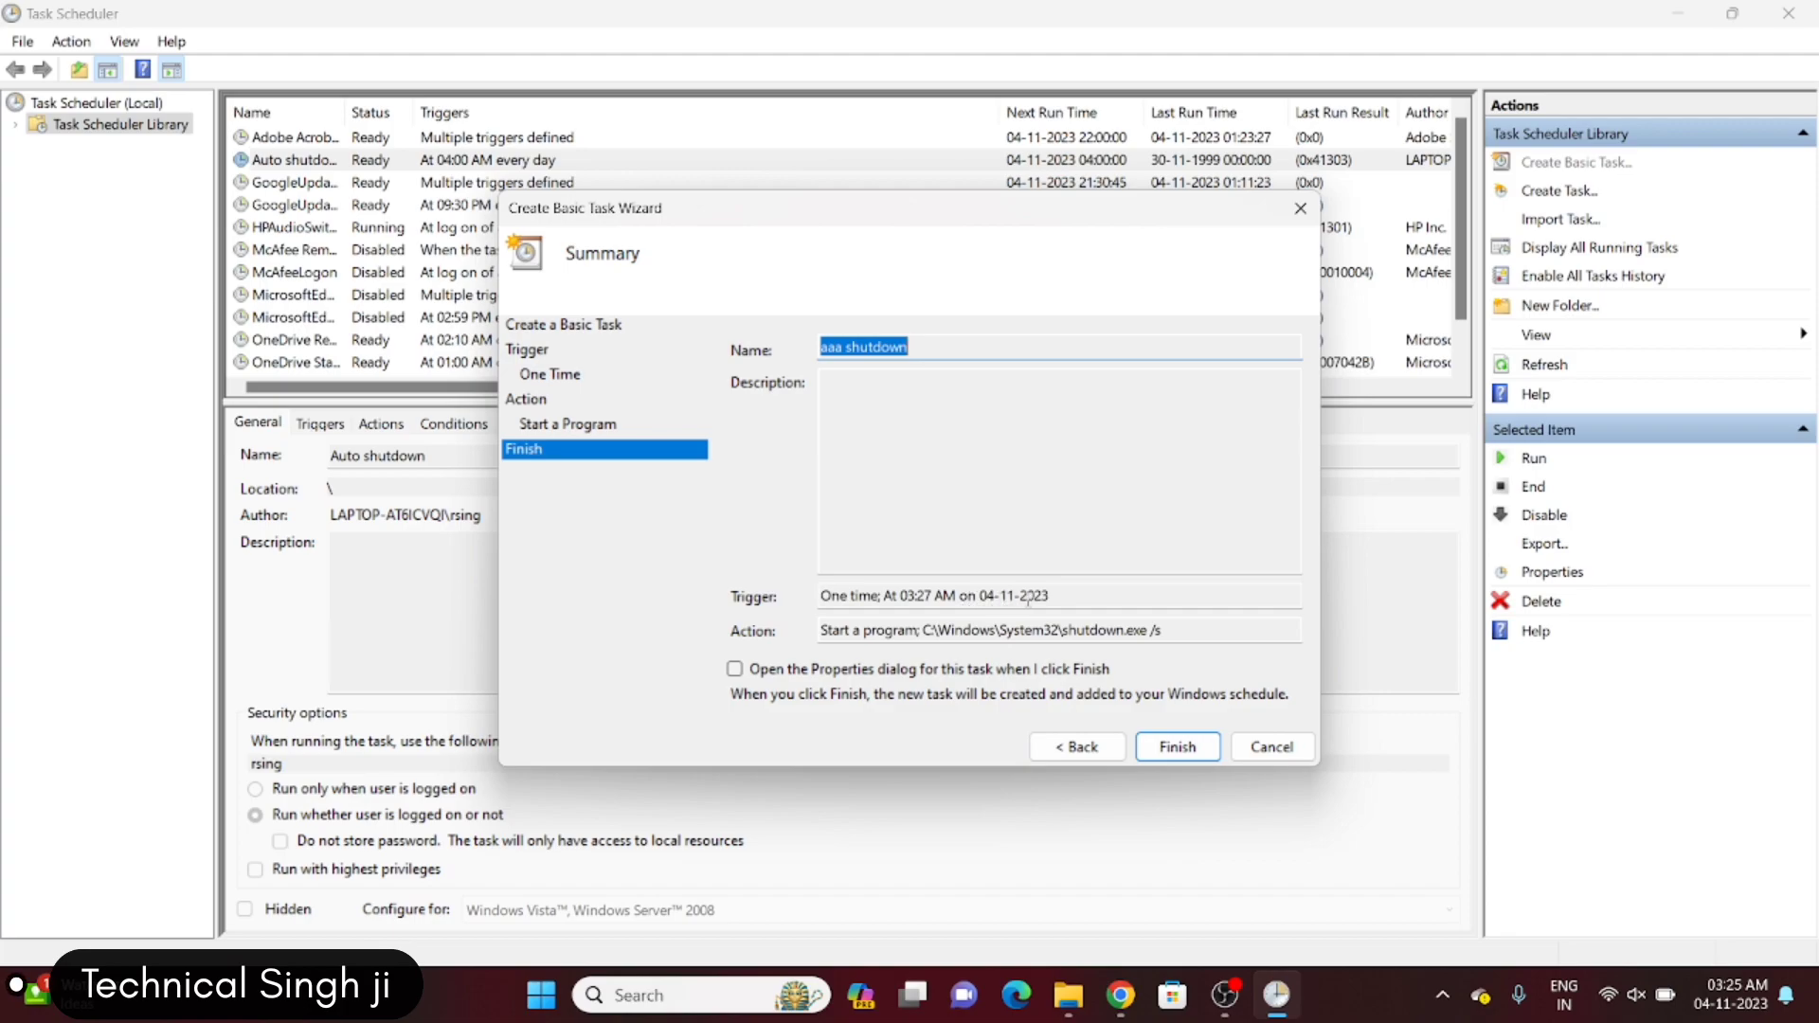
left_click(735, 670)
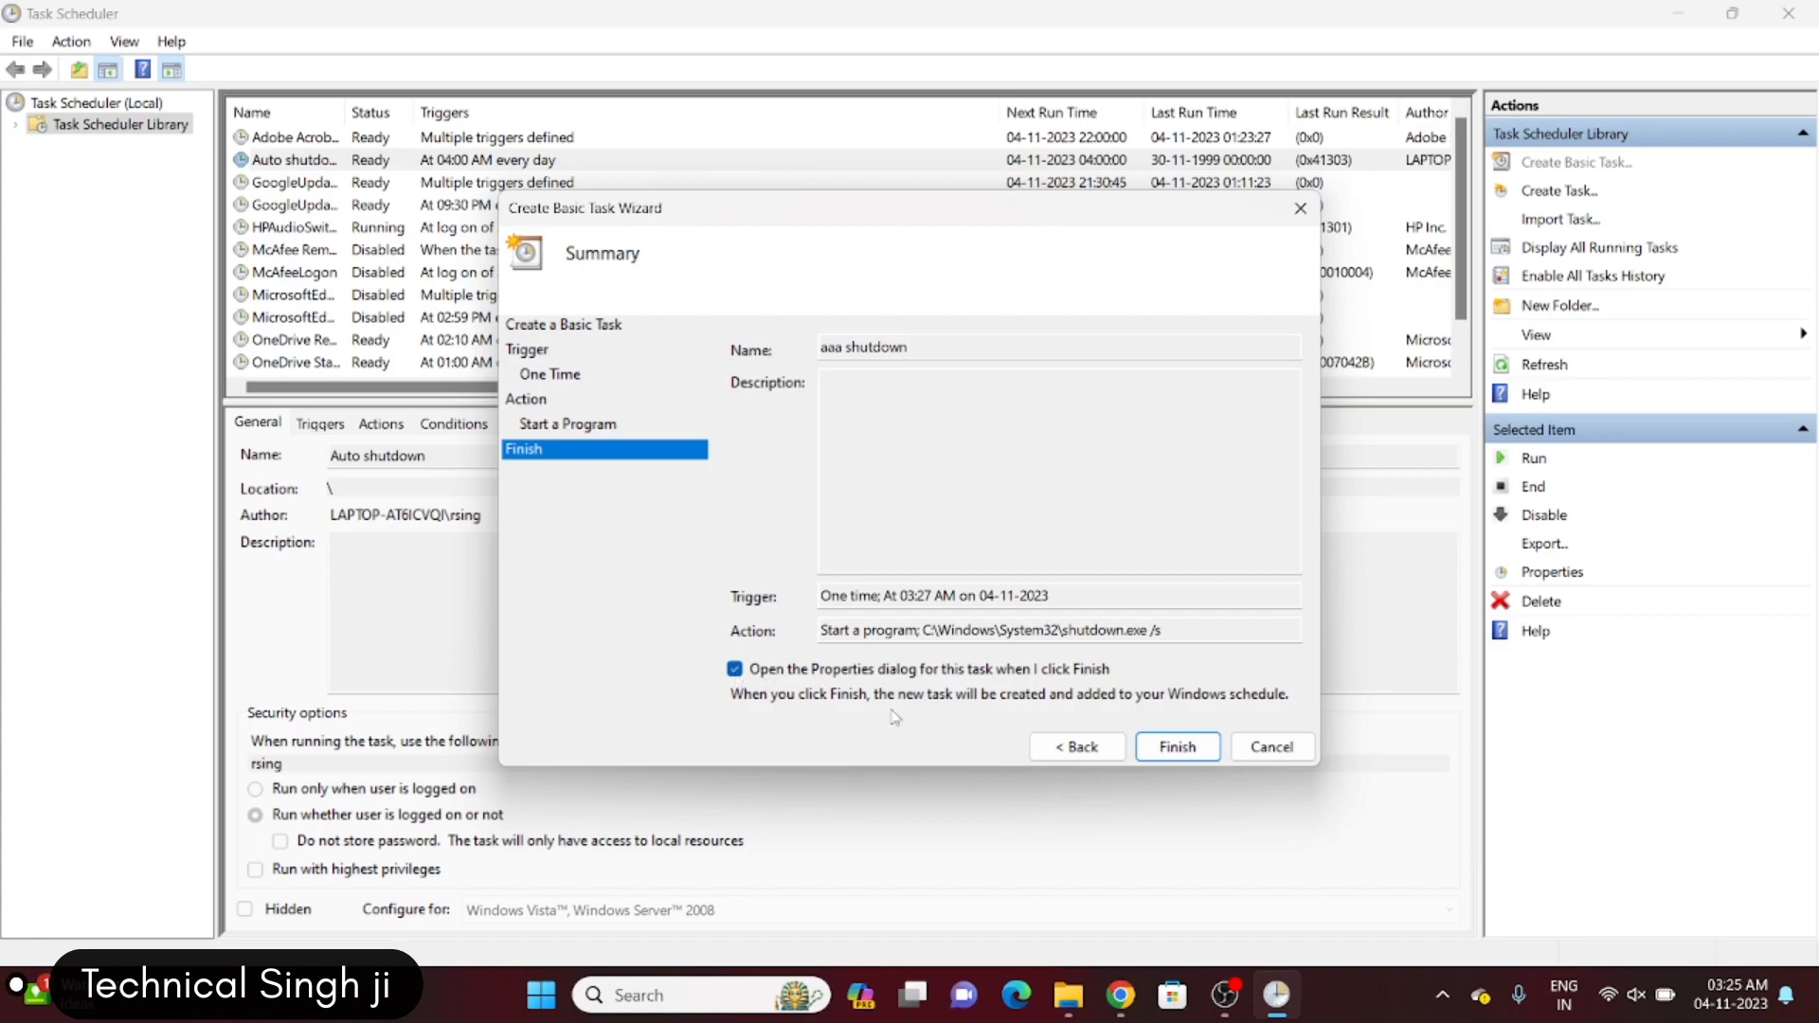
left_click(1177, 748)
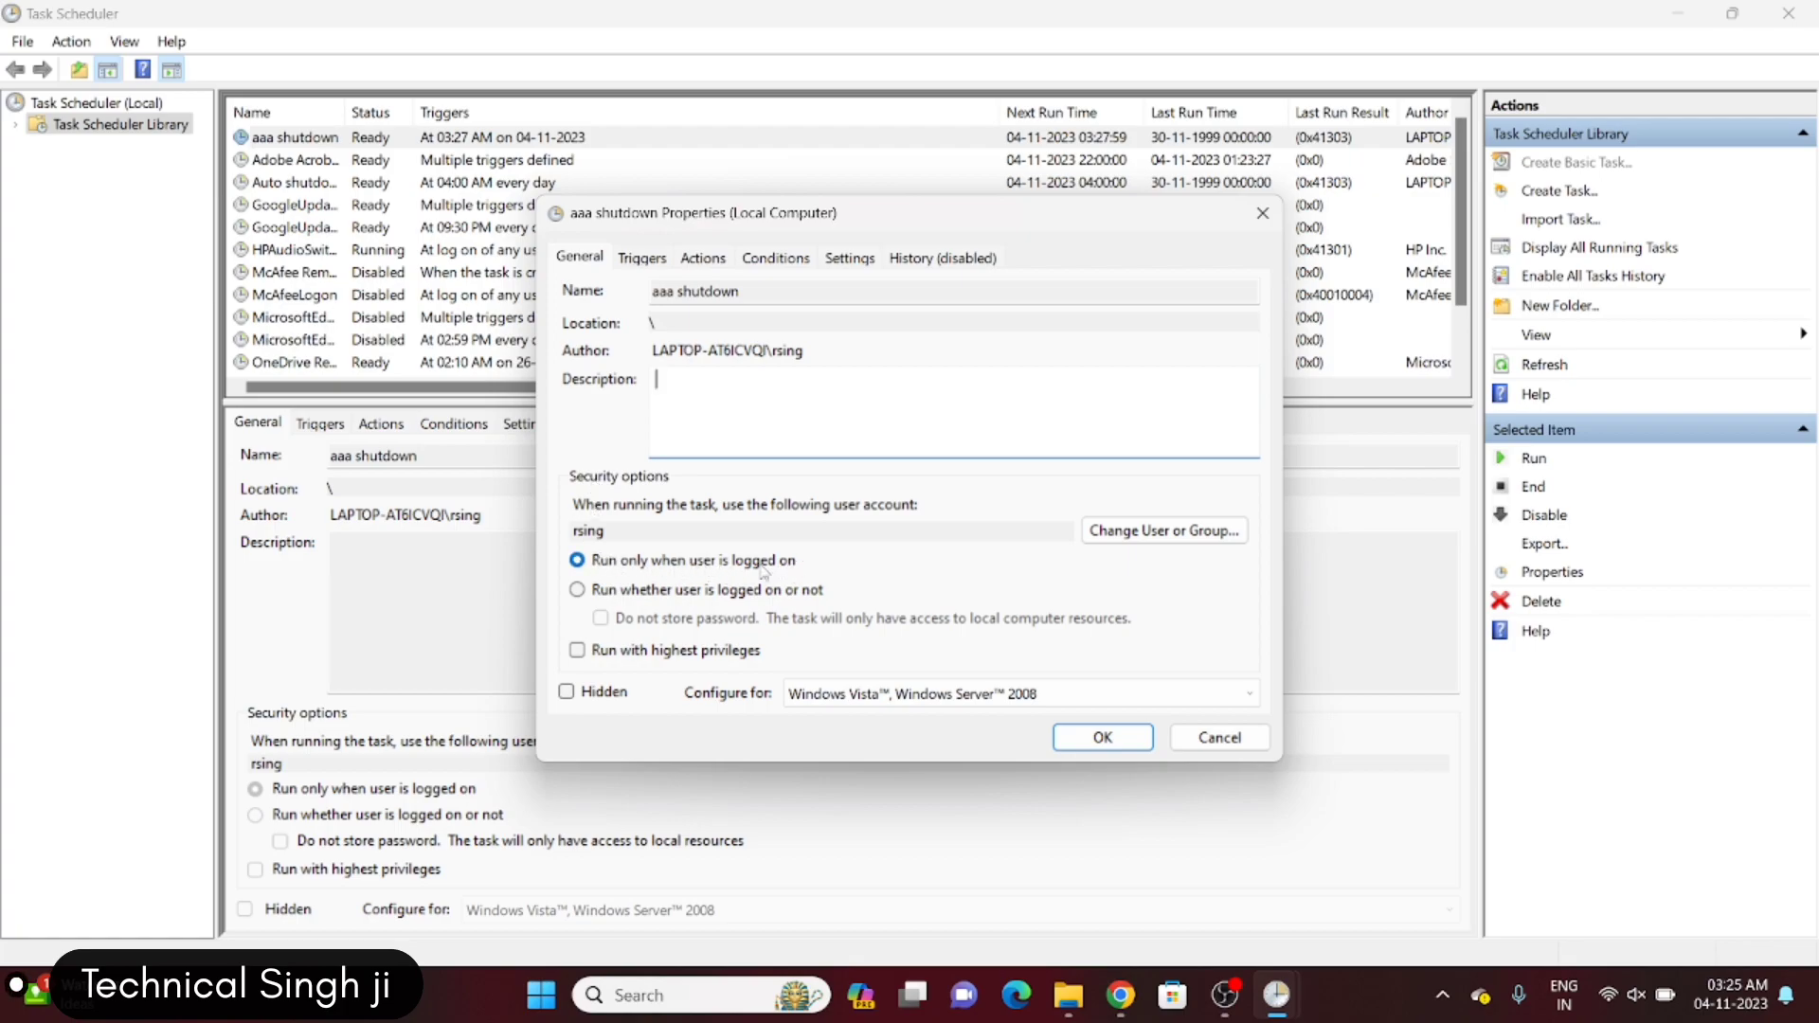
Set the task to run whether the user is logged on or not, and remove the AC-power-only start condition.
left_click(579, 590)
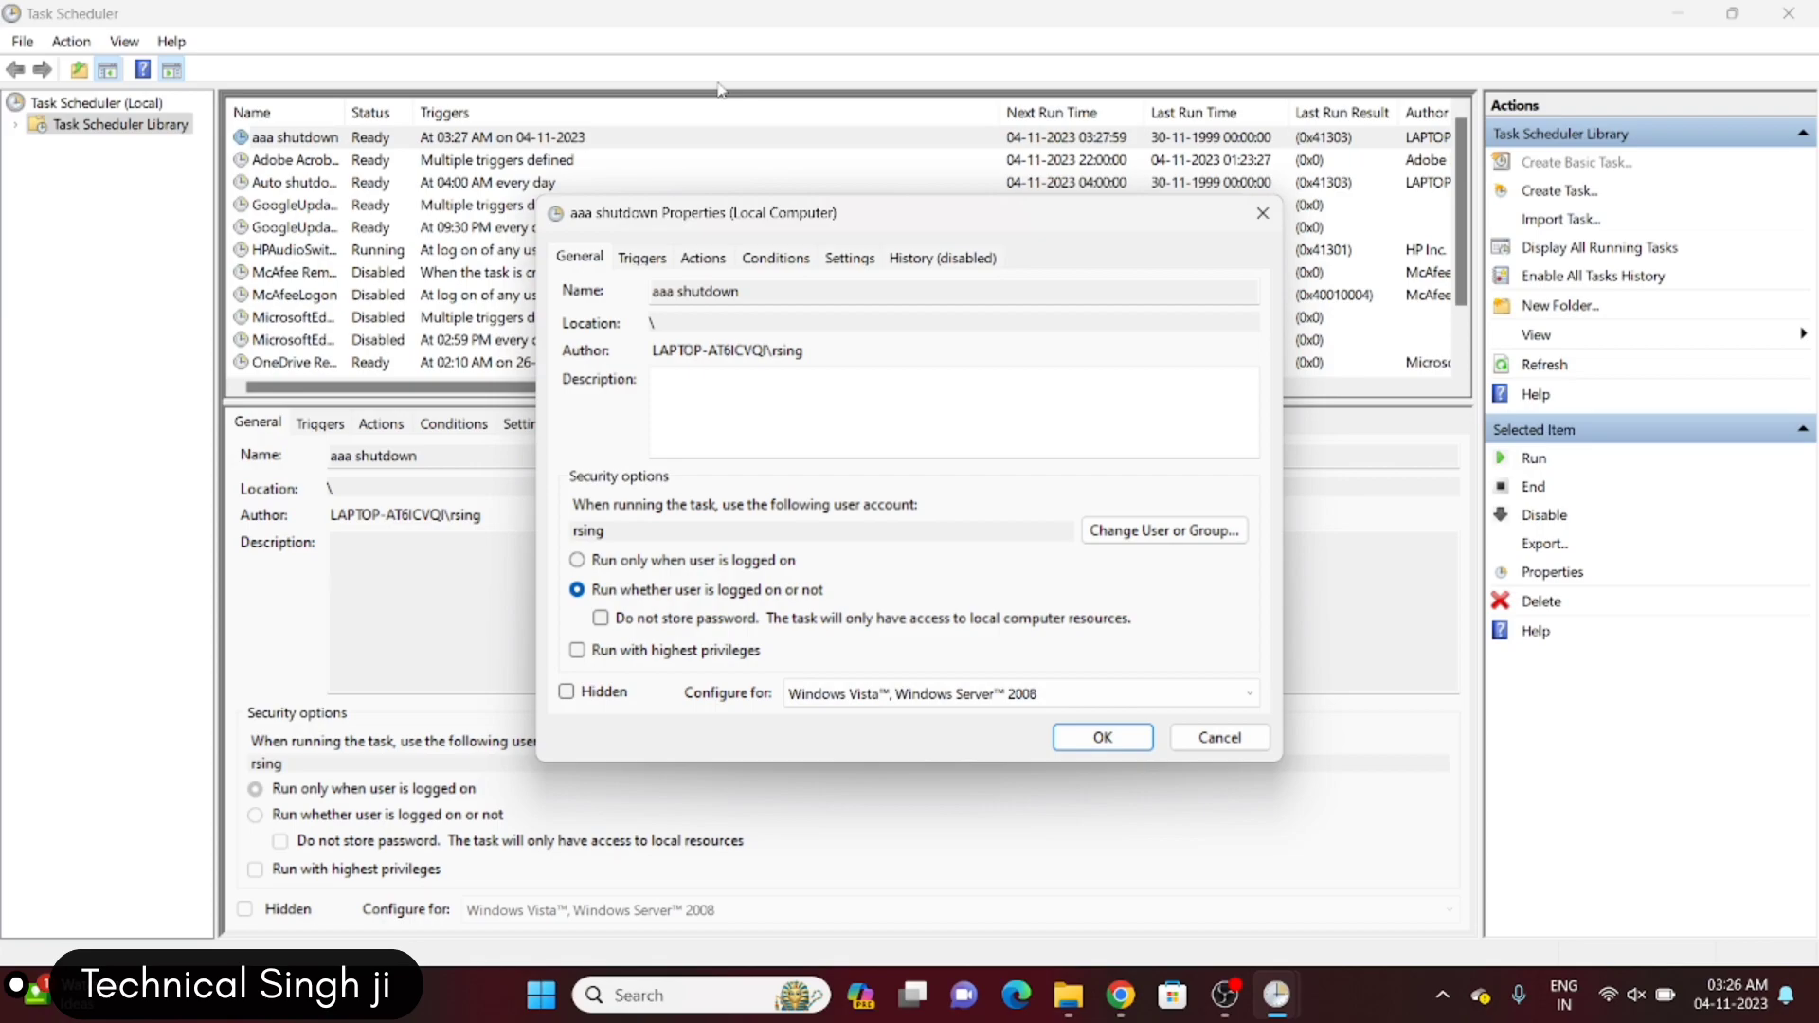
left_click(644, 258)
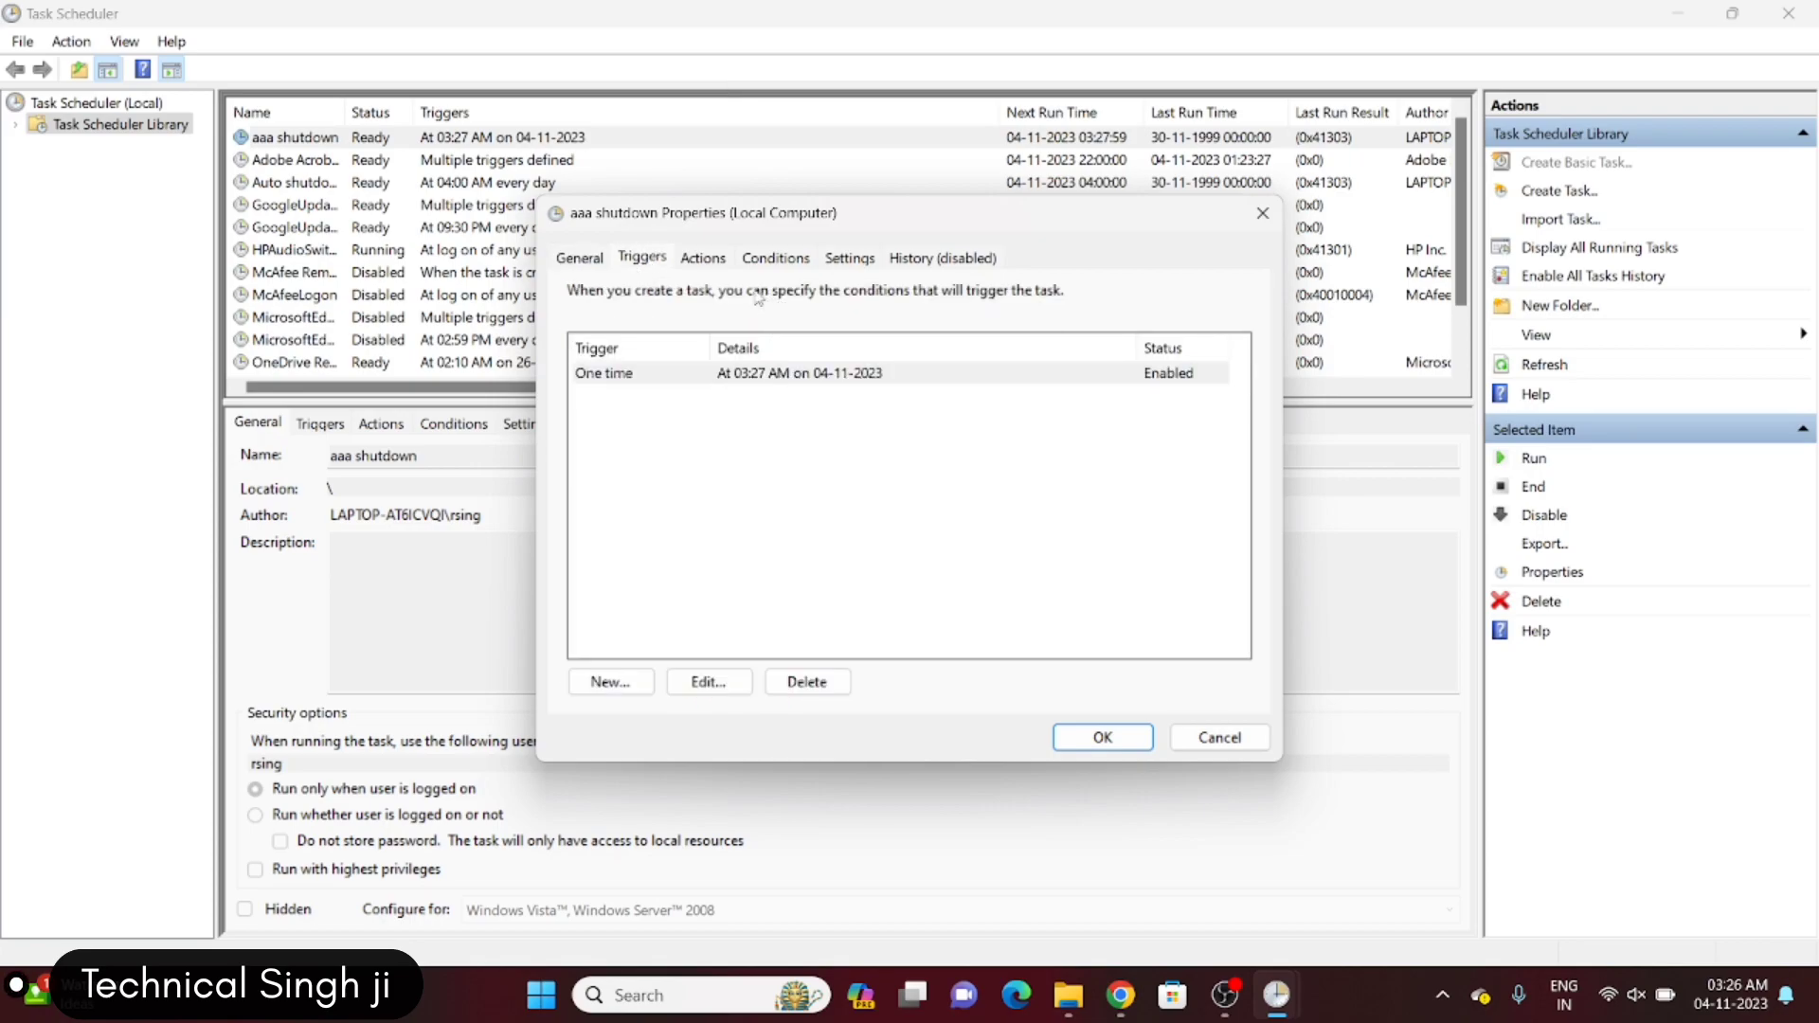
left_click(704, 257)
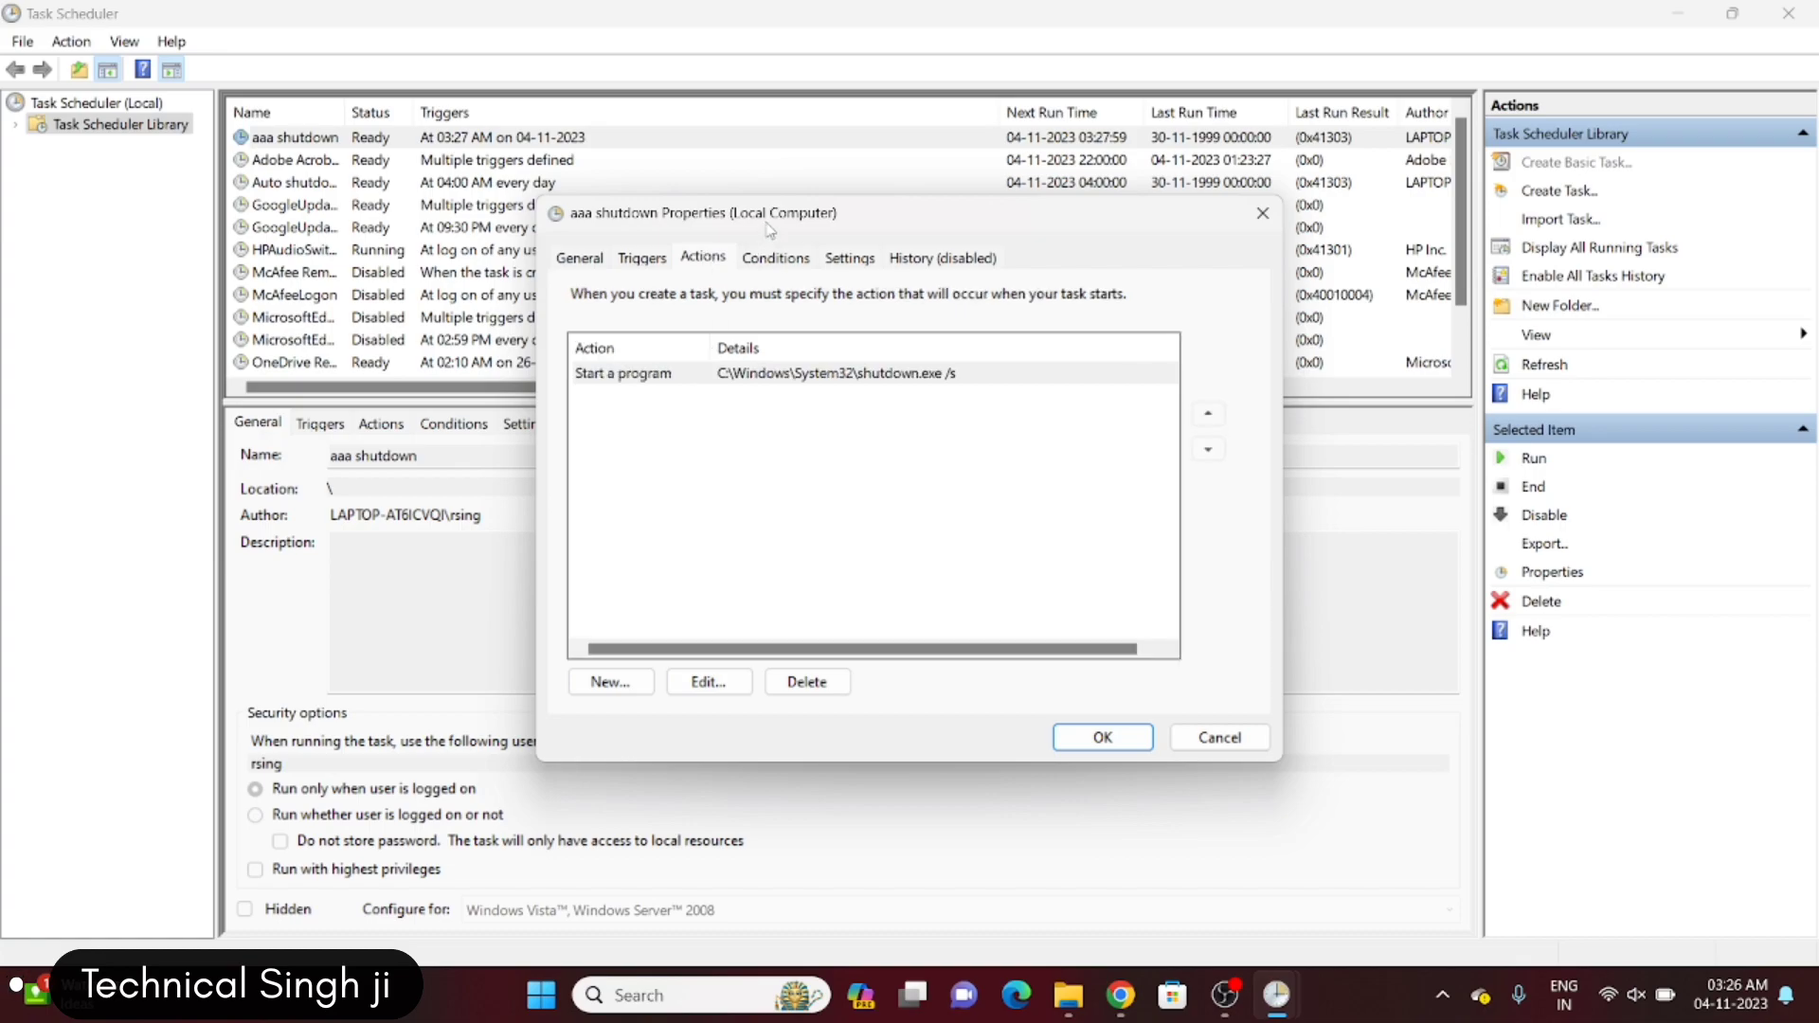
left_click(772, 258)
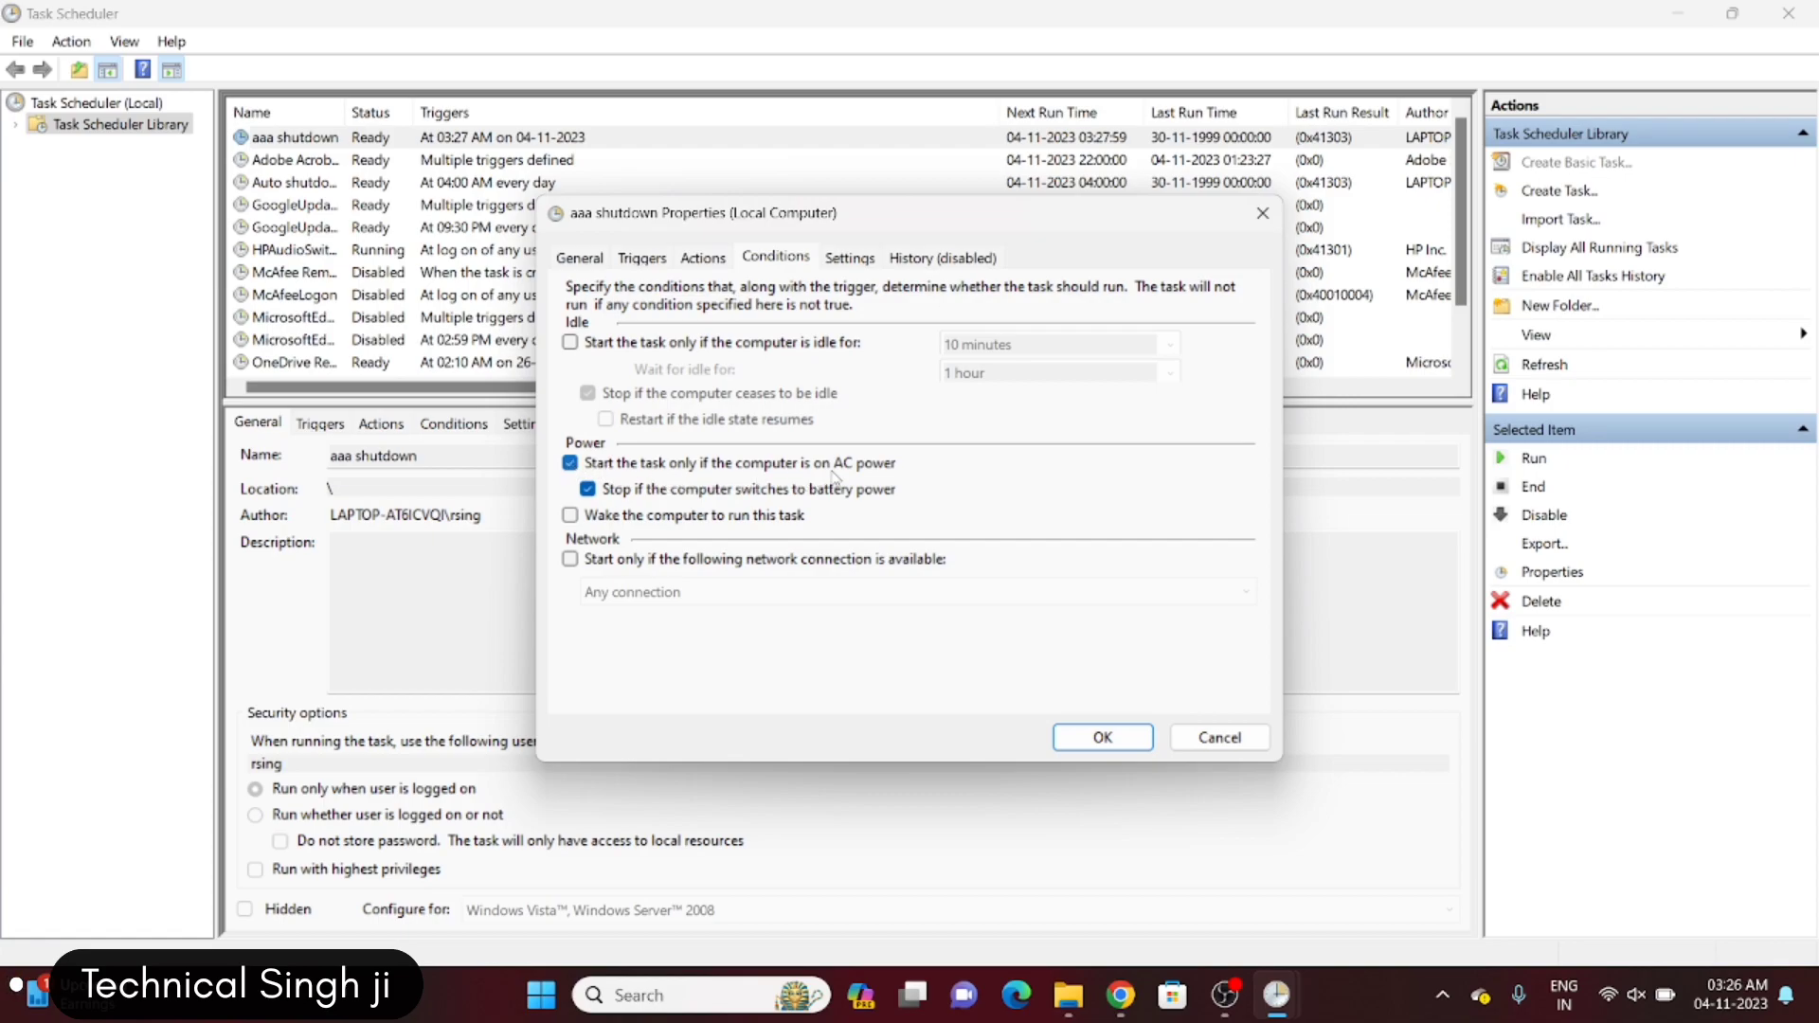
left_click(571, 463)
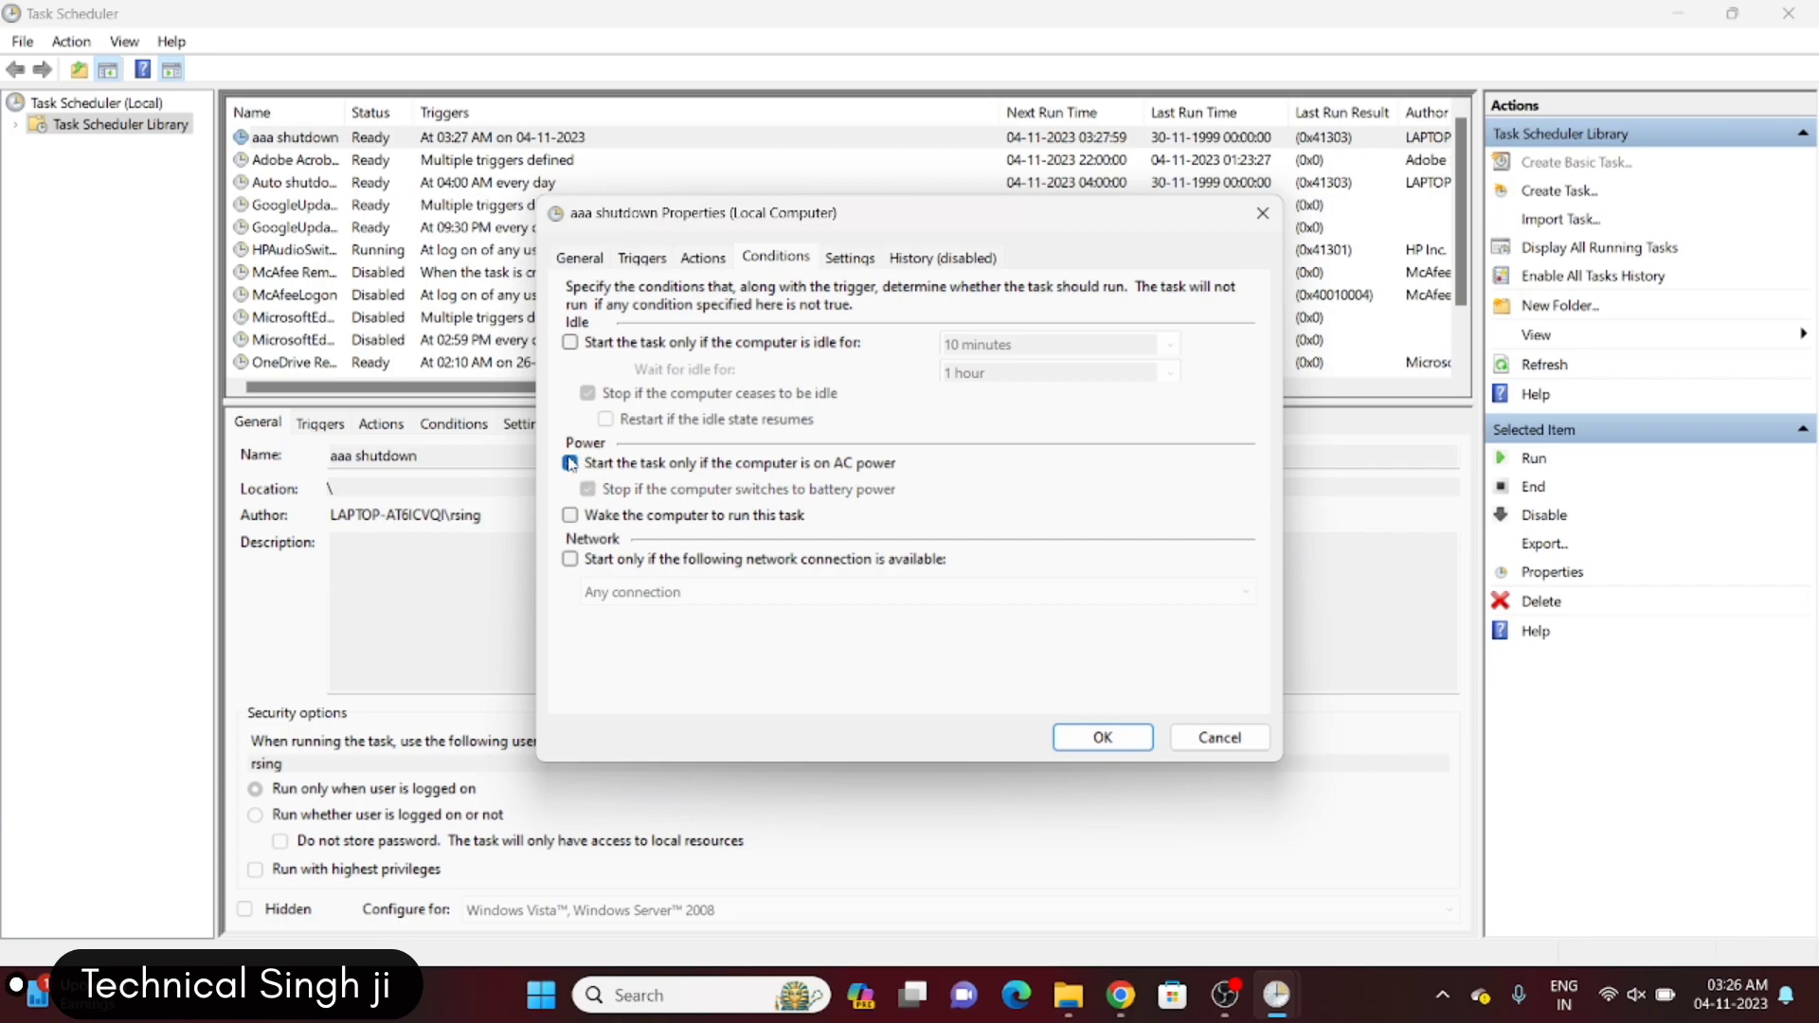
left_click(1102, 738)
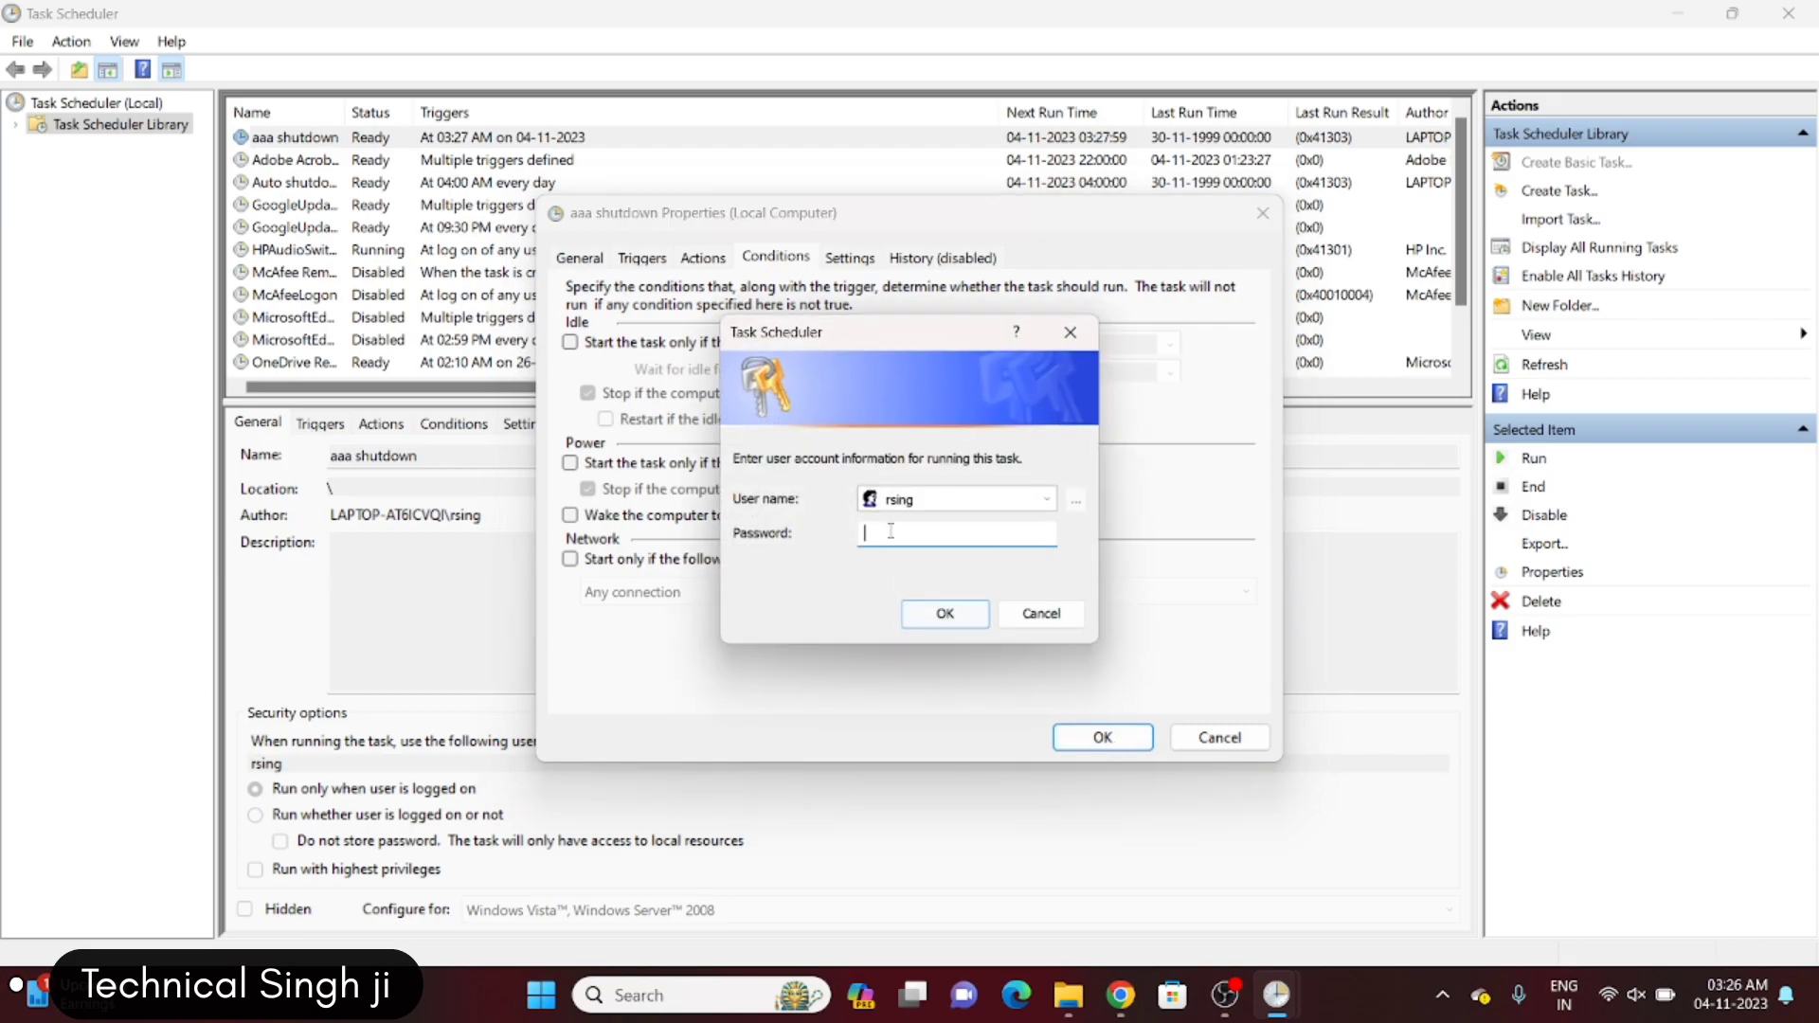
type("1")
left_click(1041, 614)
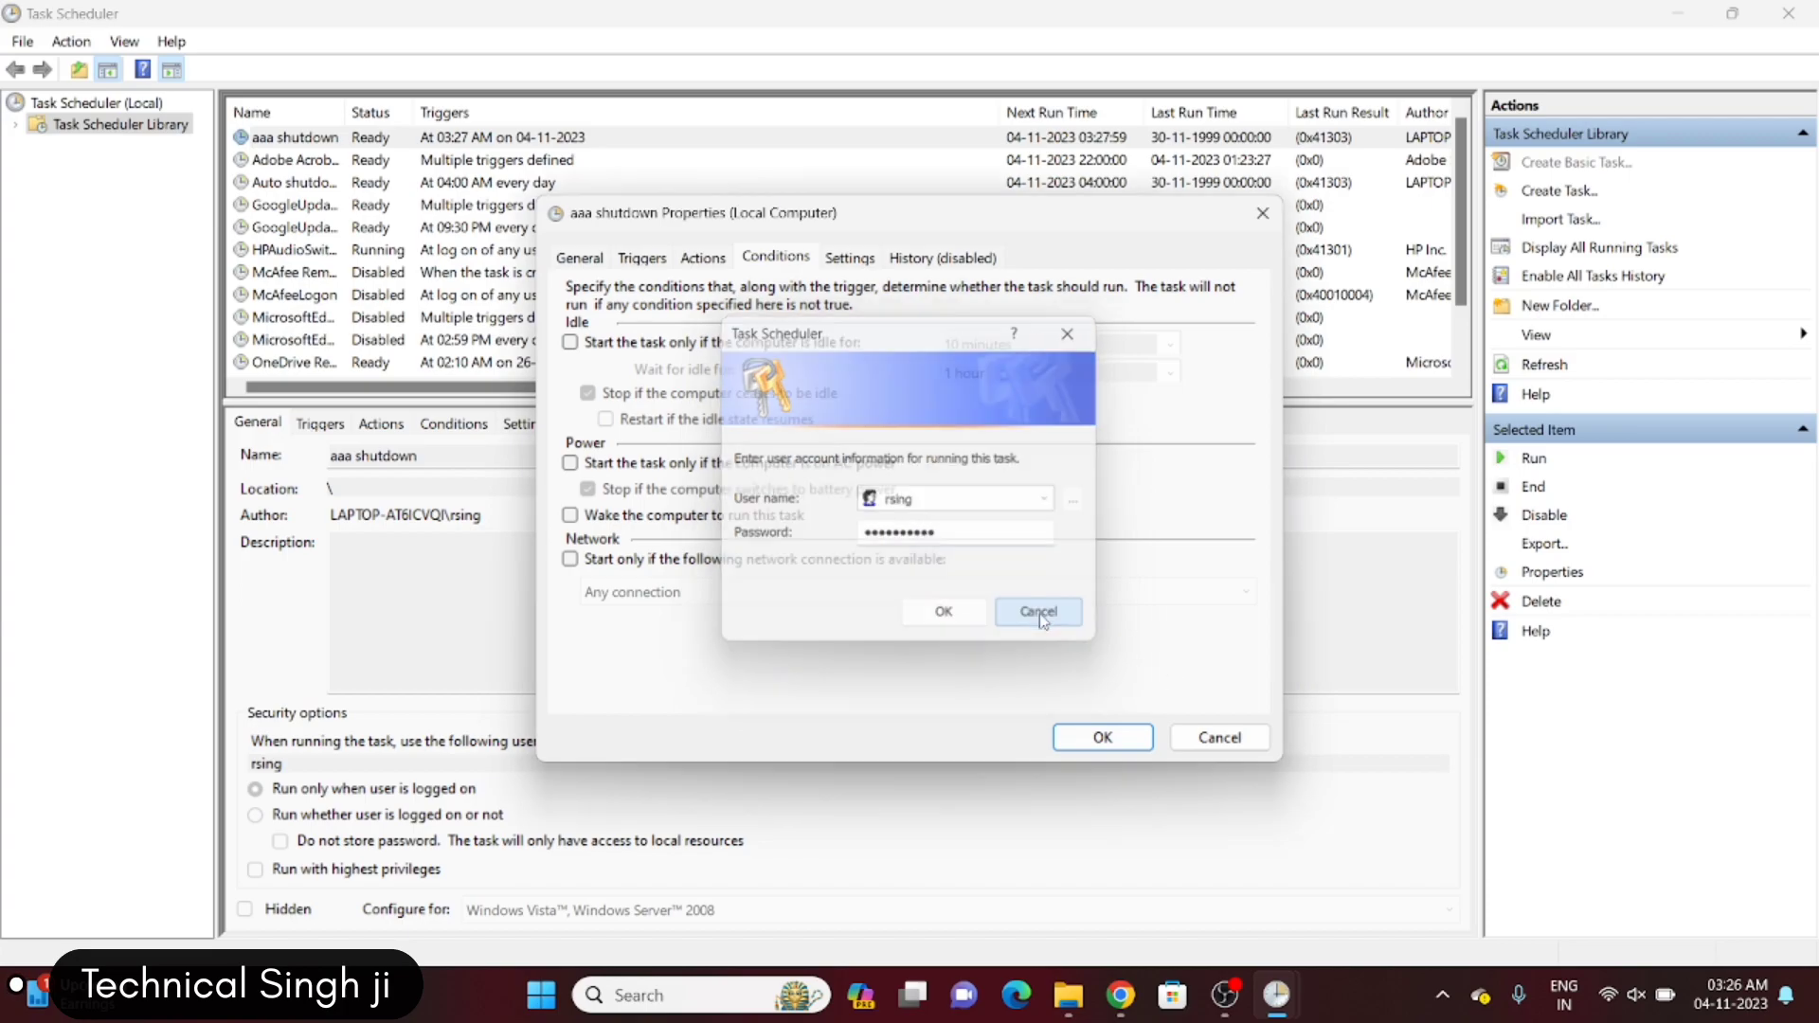
Review the task's additional settings and save its properties, entering the account password for authorization.
left_click(868, 262)
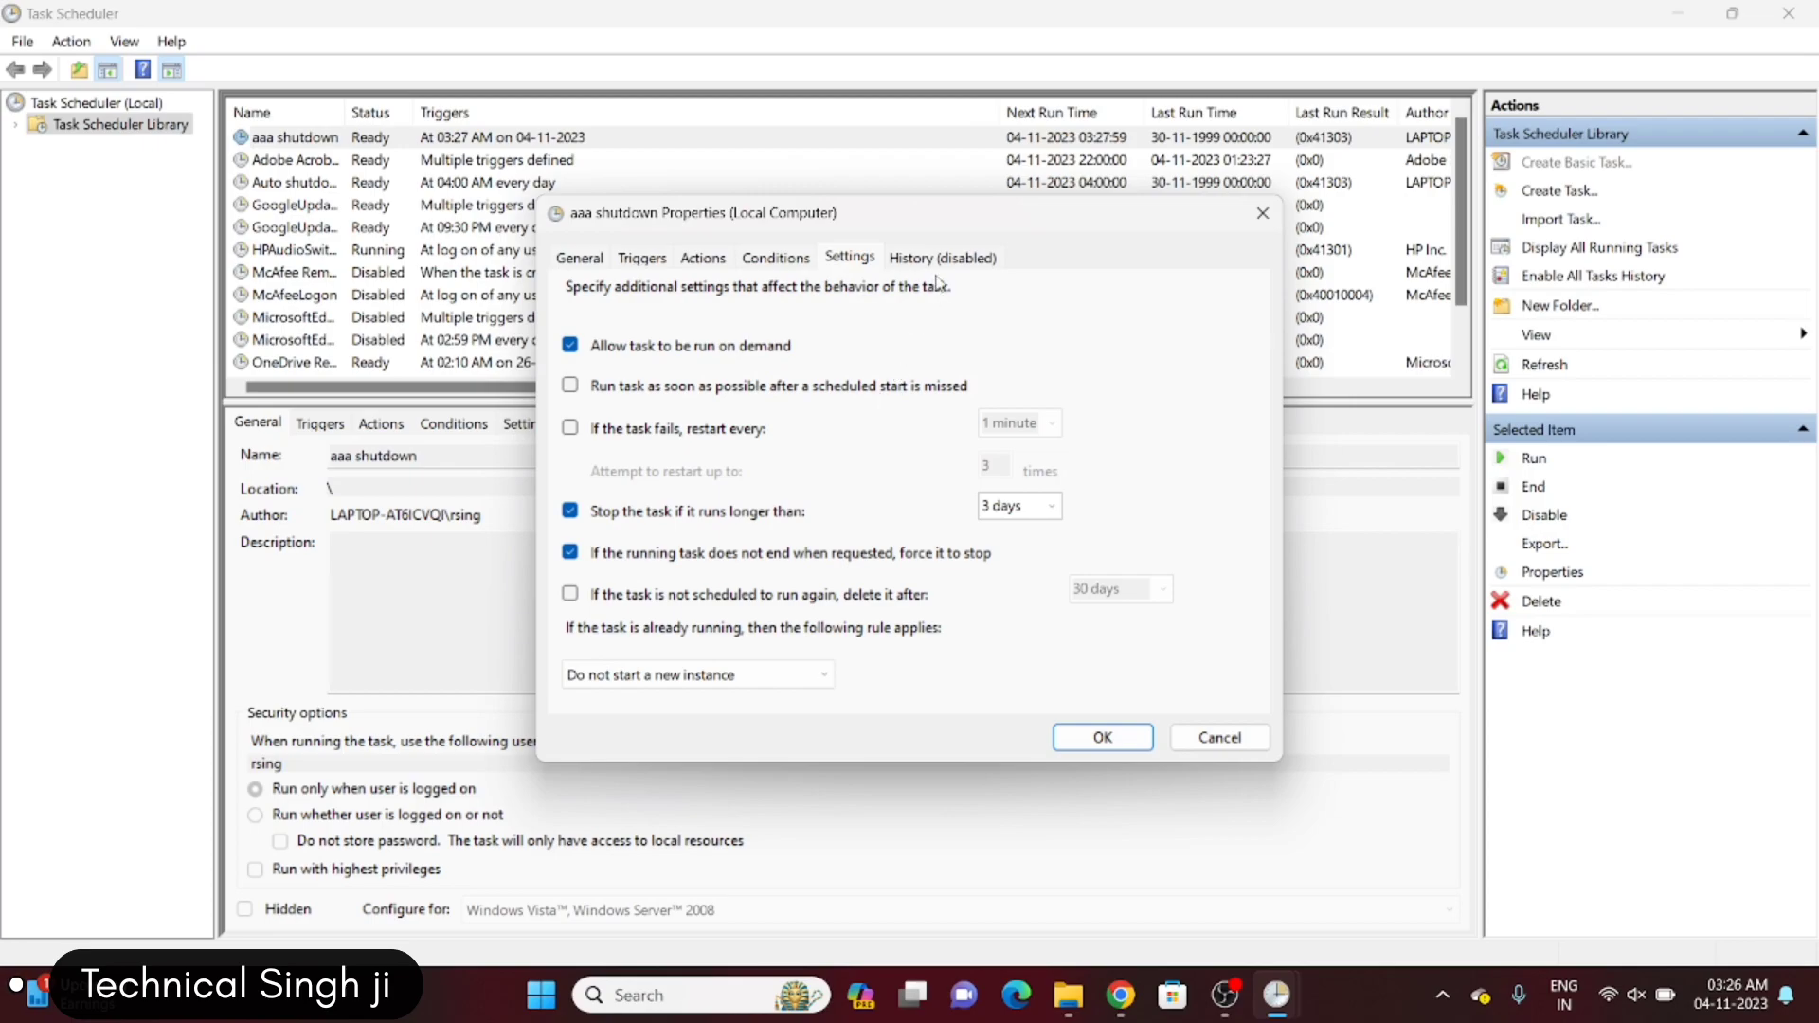
left_click(1108, 744)
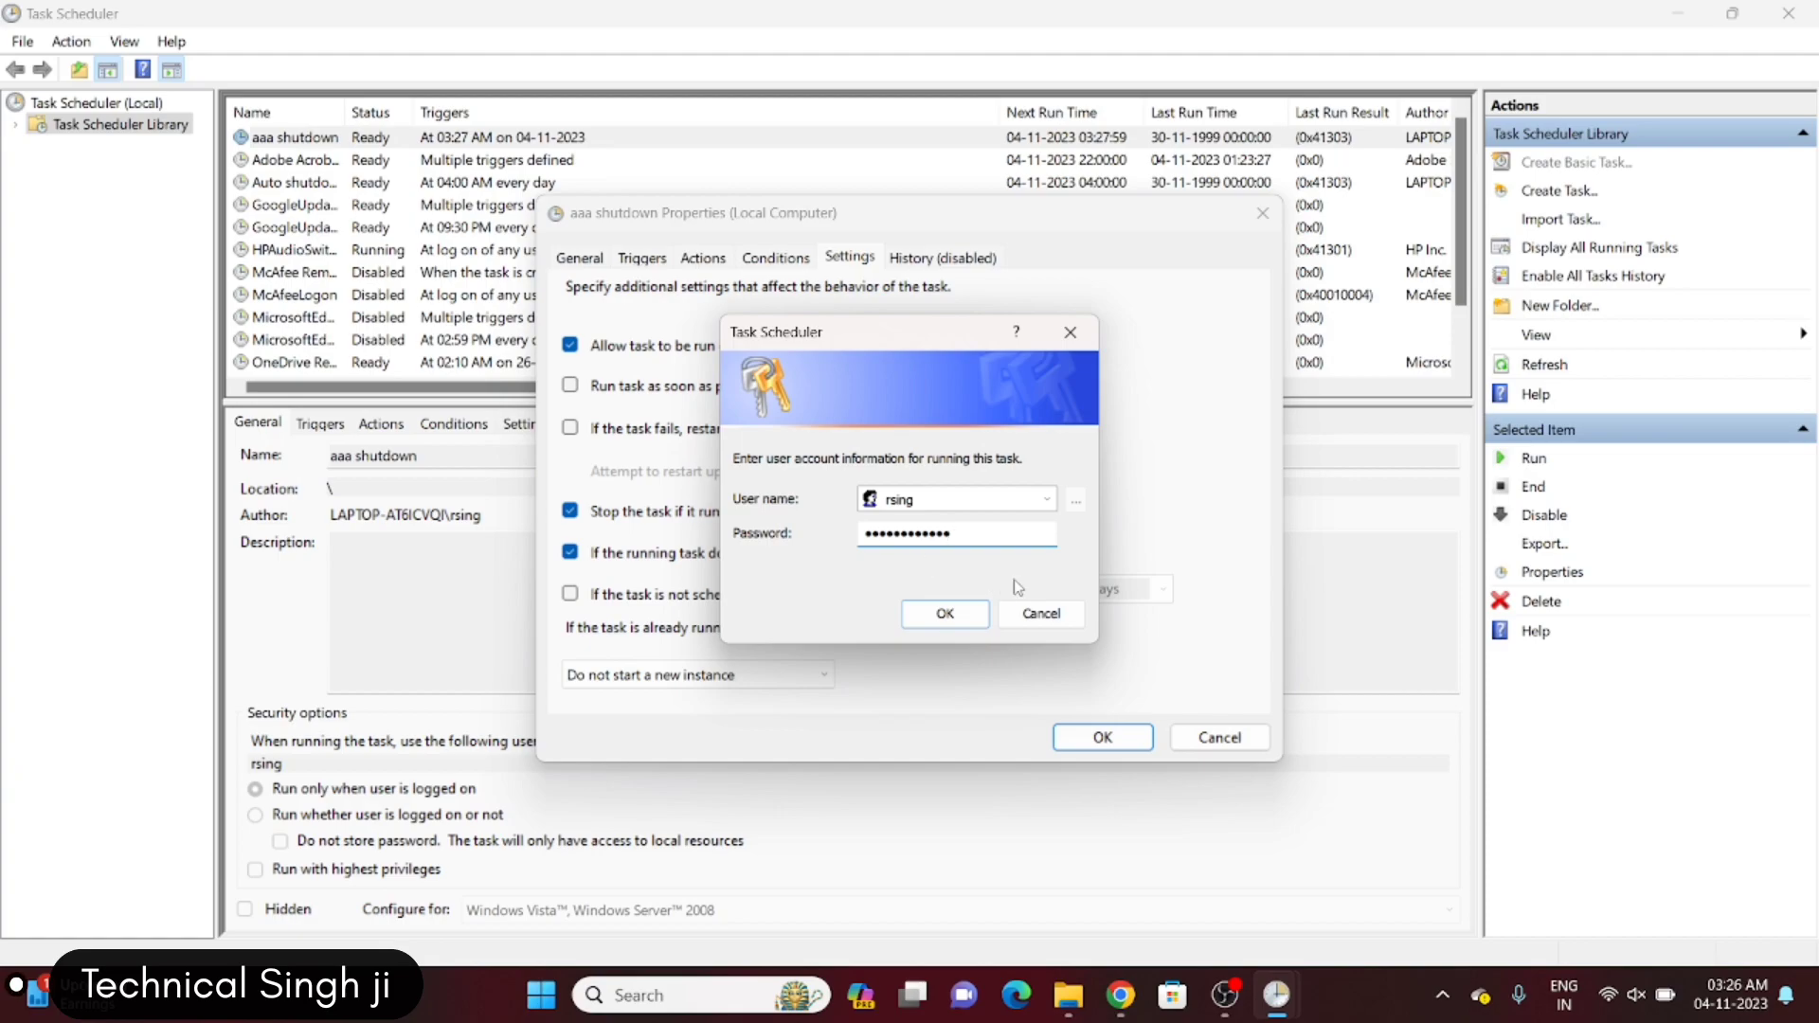
left_click(964, 621)
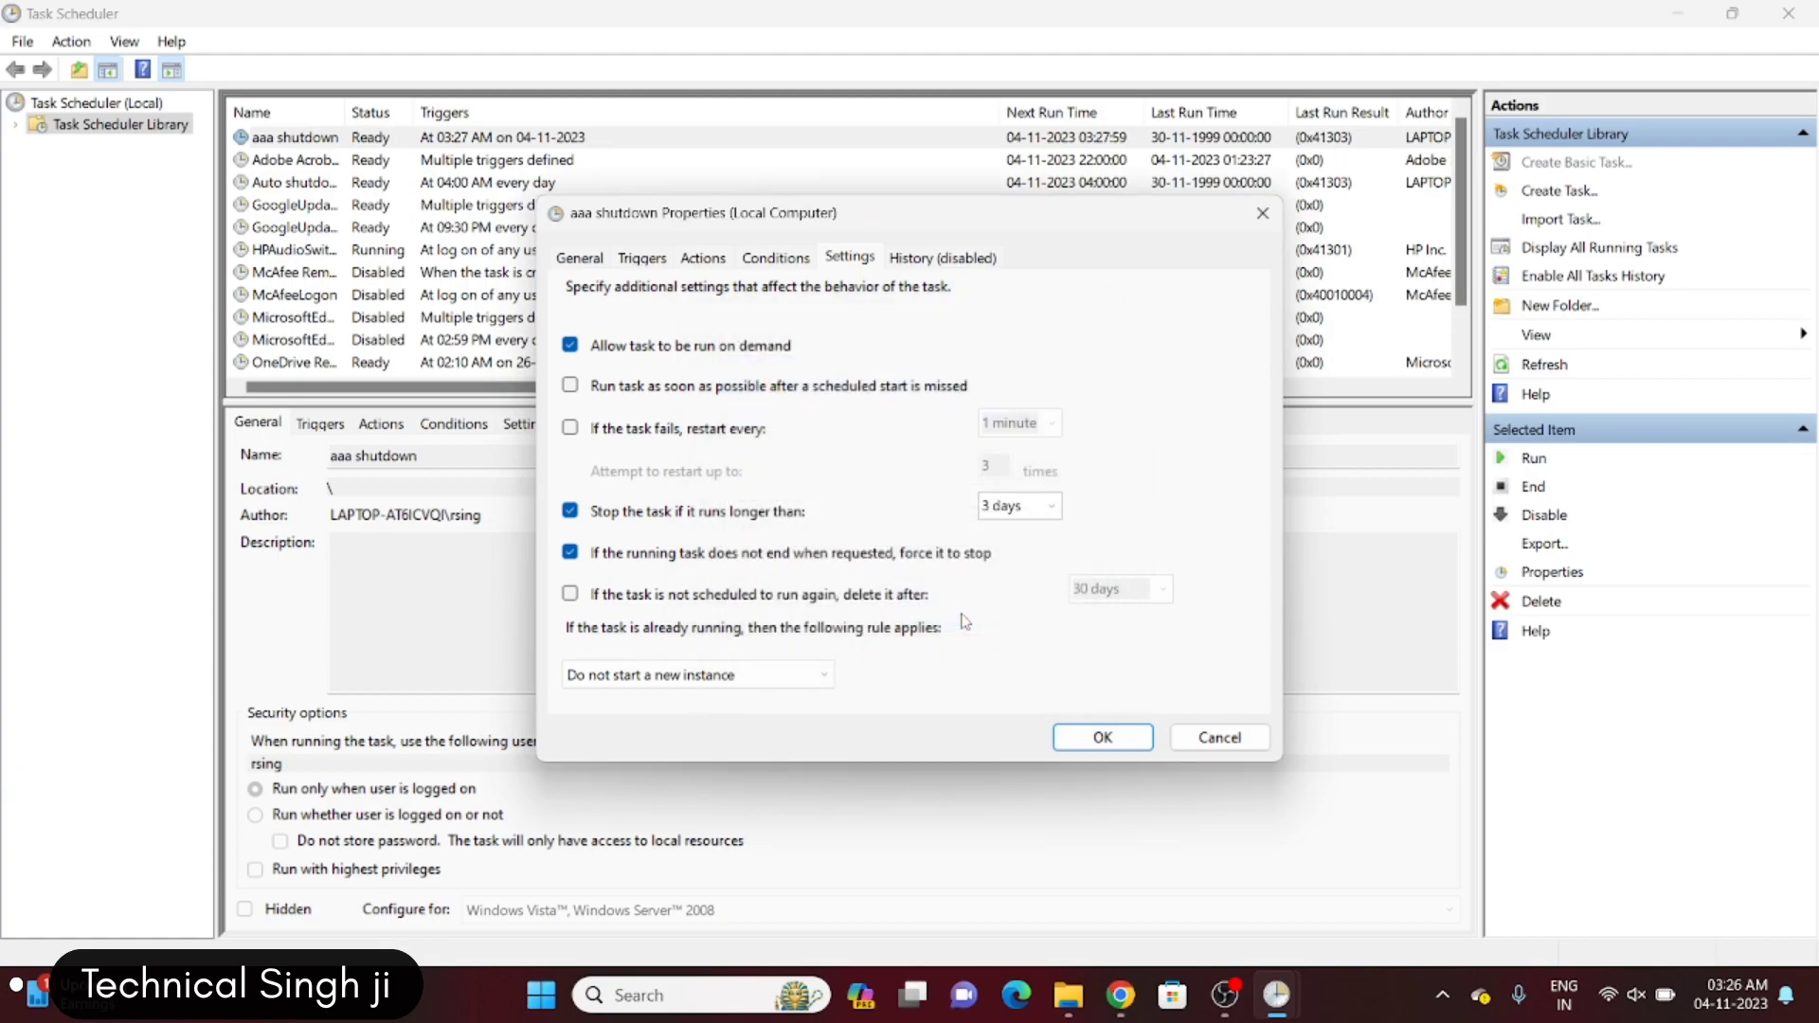
left_click(1123, 747)
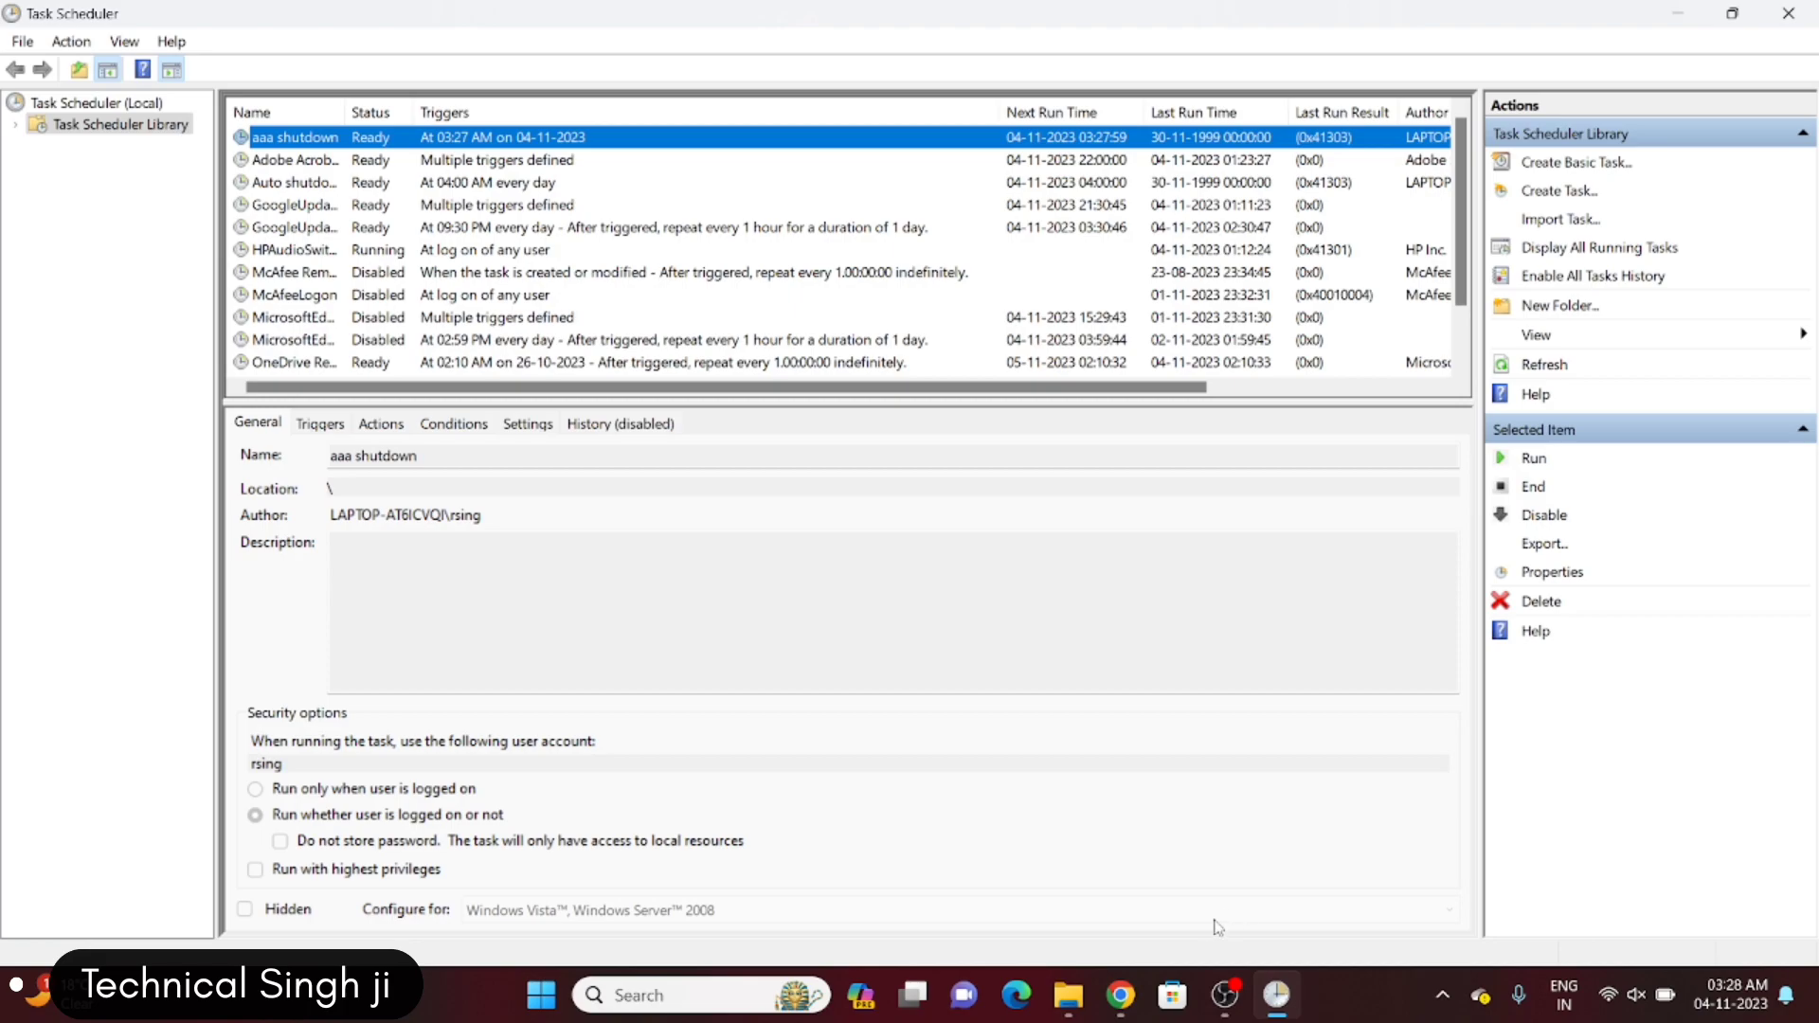
Switch to OBS, dismiss the sign-out notice and stop the recording.
mouse_move(1225, 995)
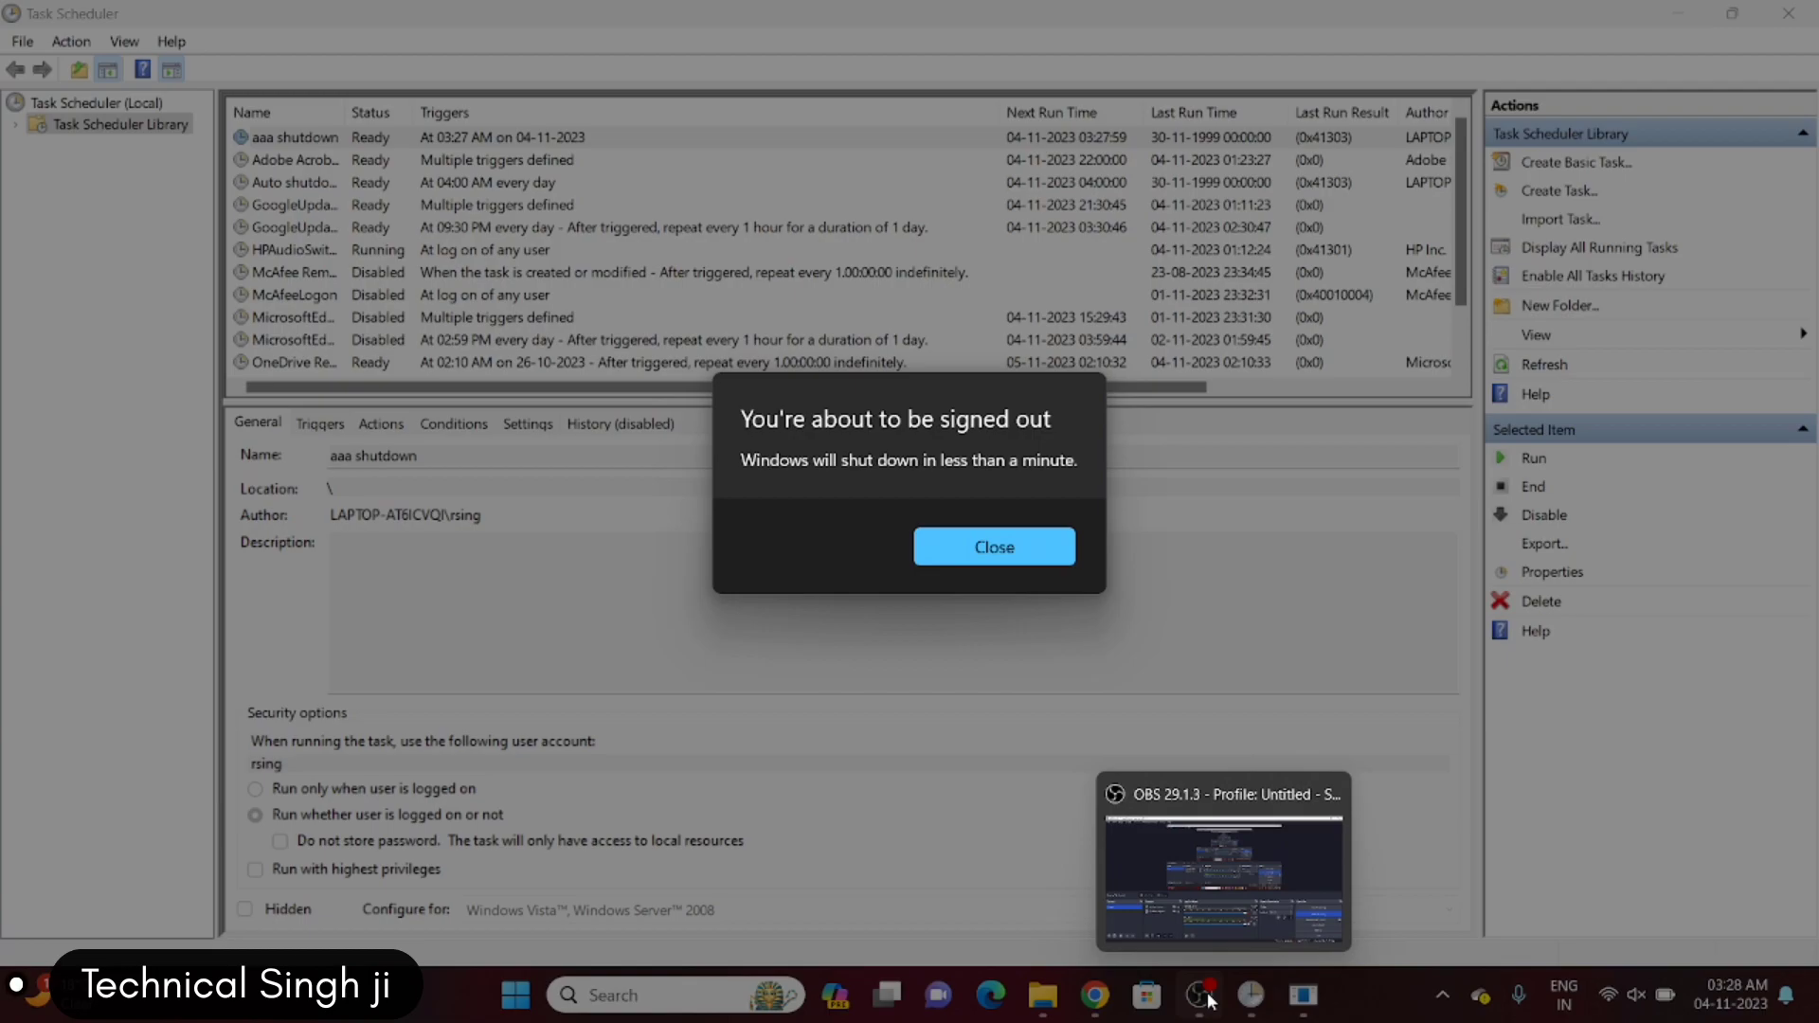
left_click(1212, 872)
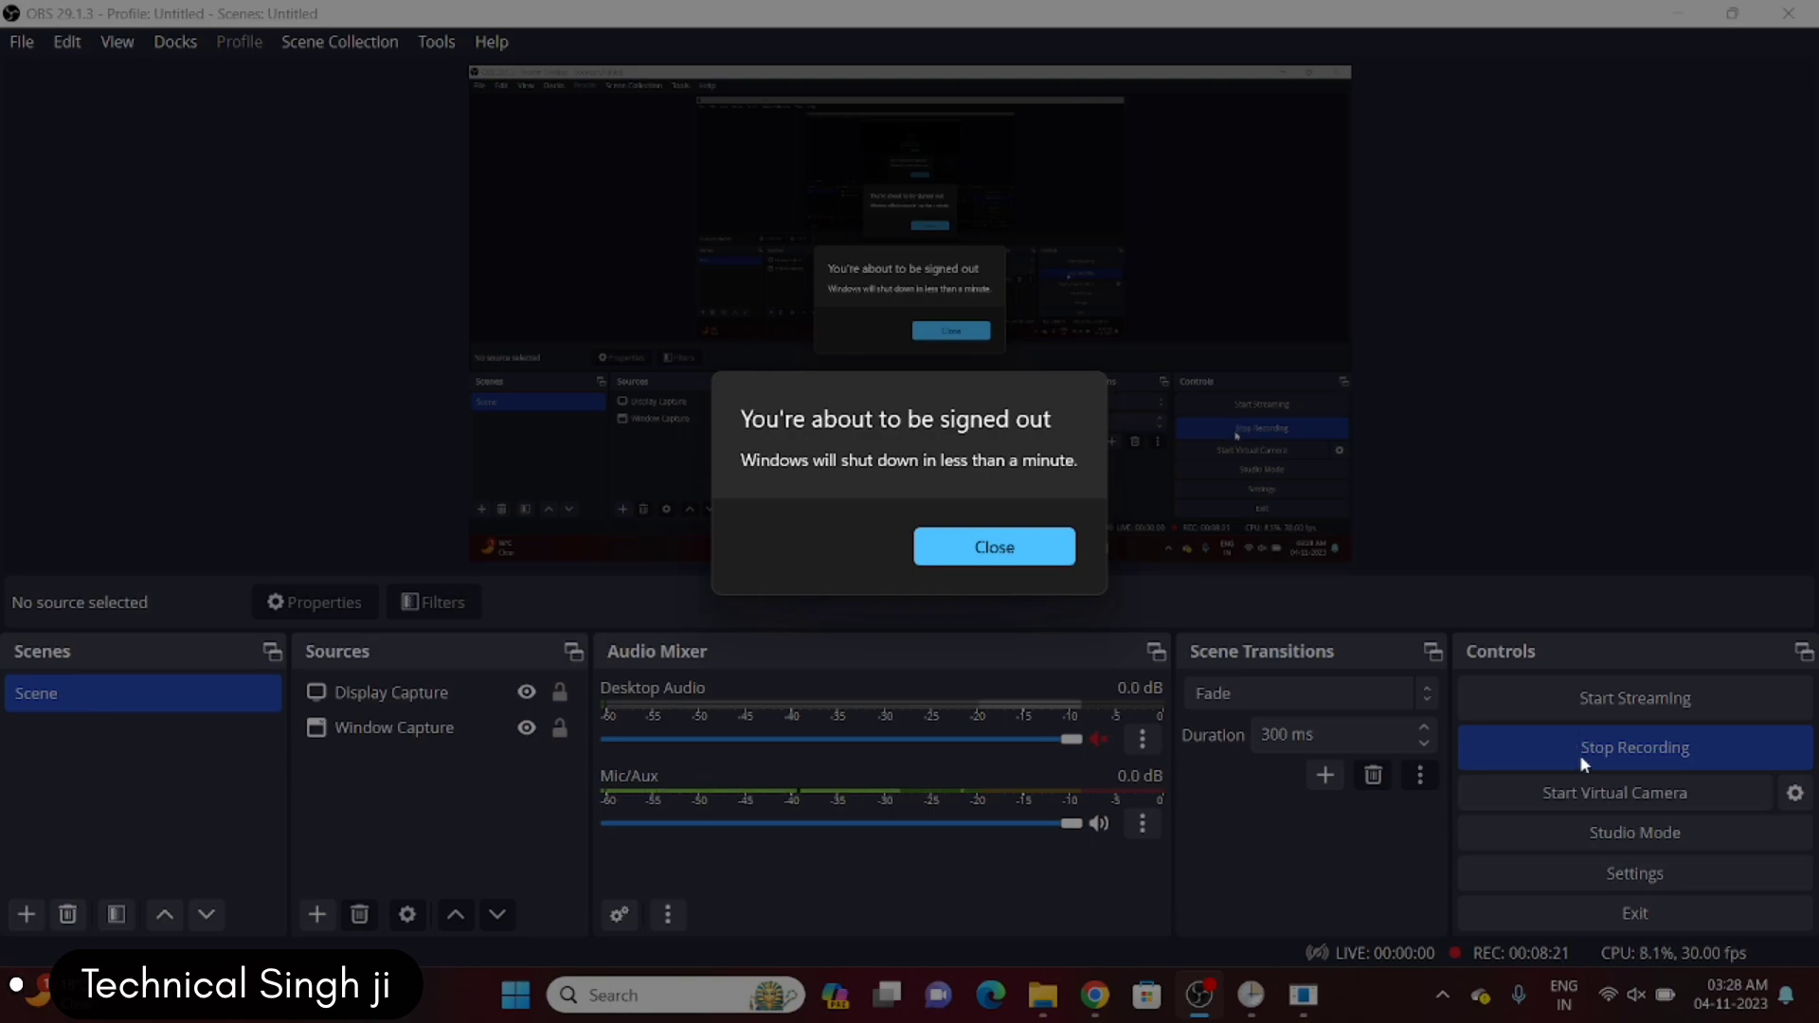
left_click(1027, 543)
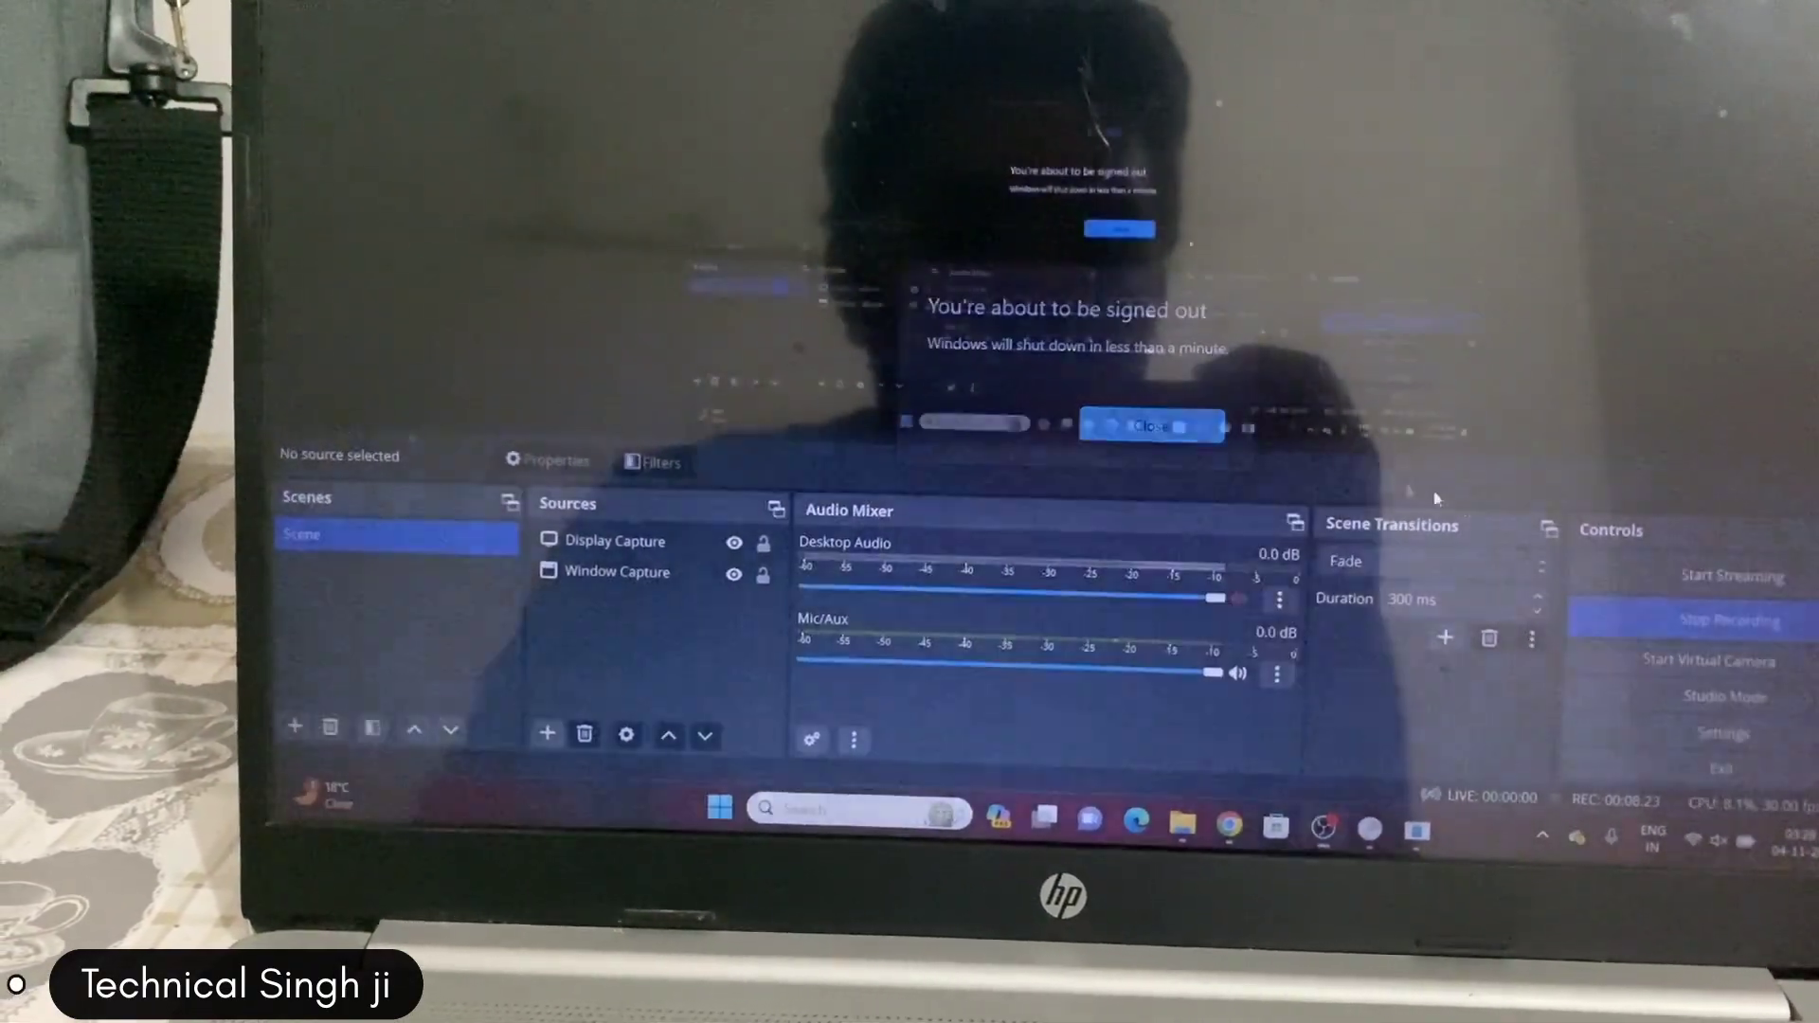
left_click(1169, 427)
left_click(1630, 621)
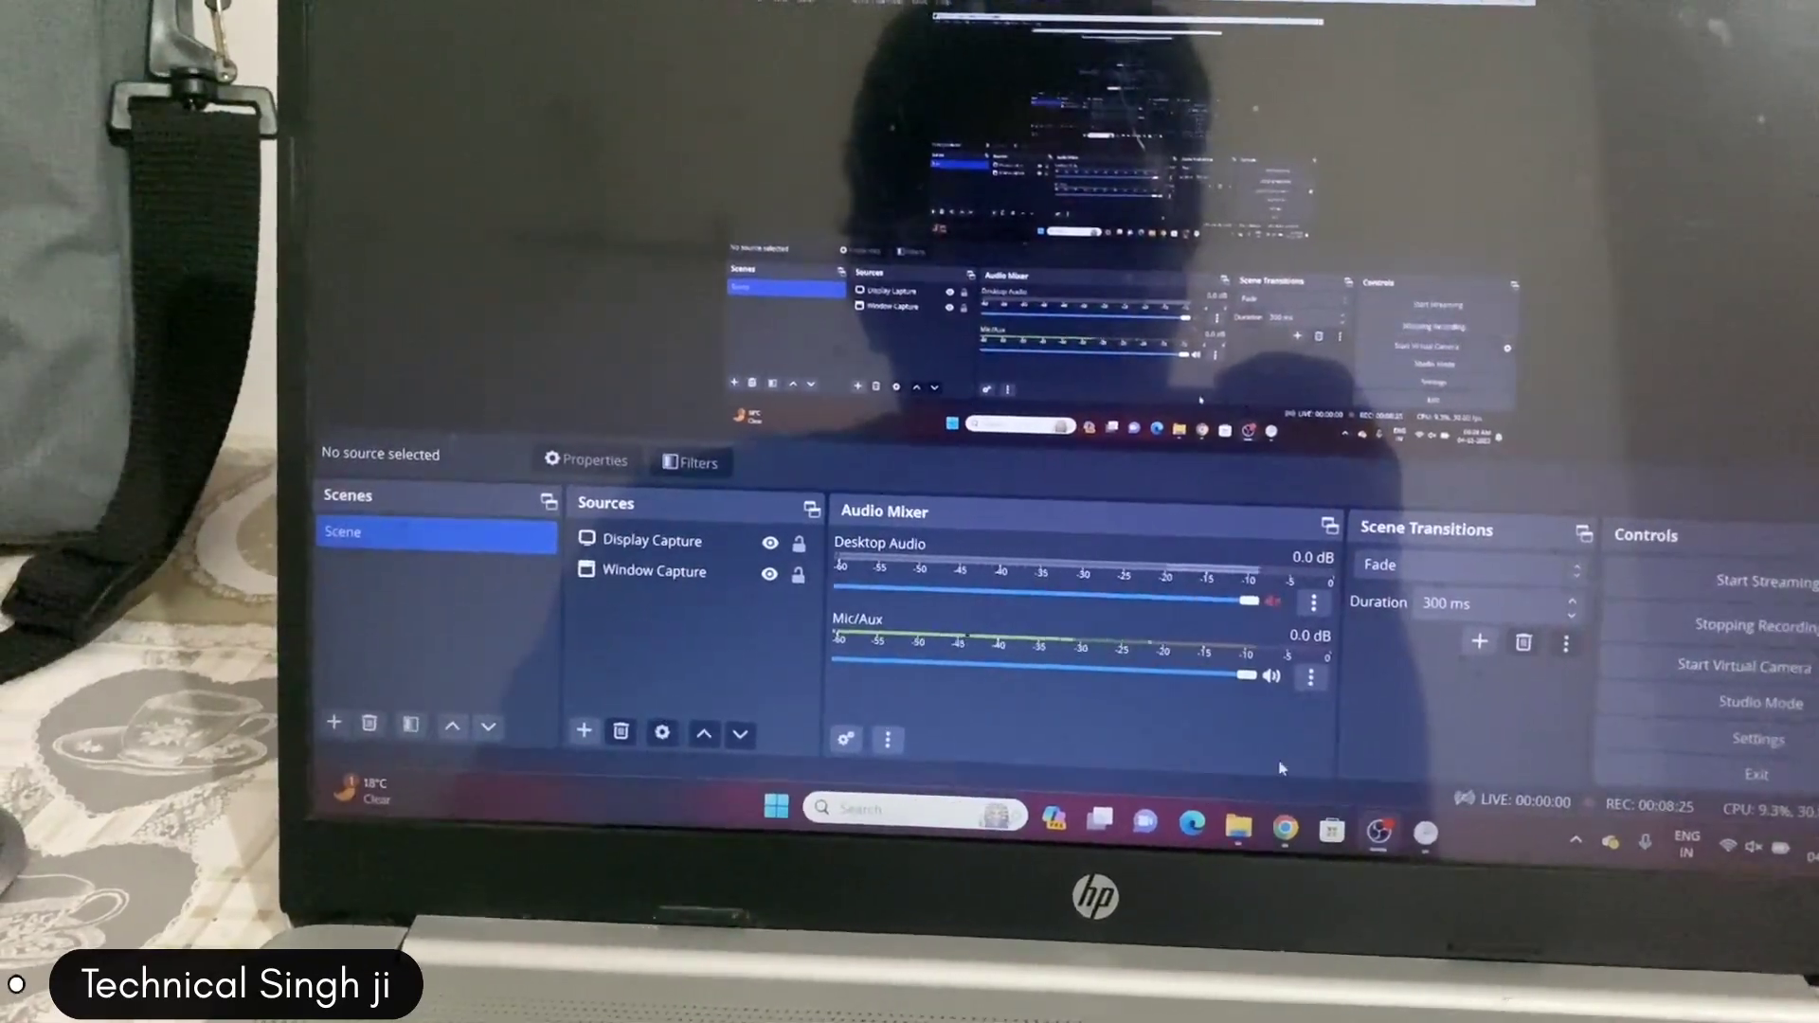
Switch back to the Task Scheduler window.
mouse_move(1279, 839)
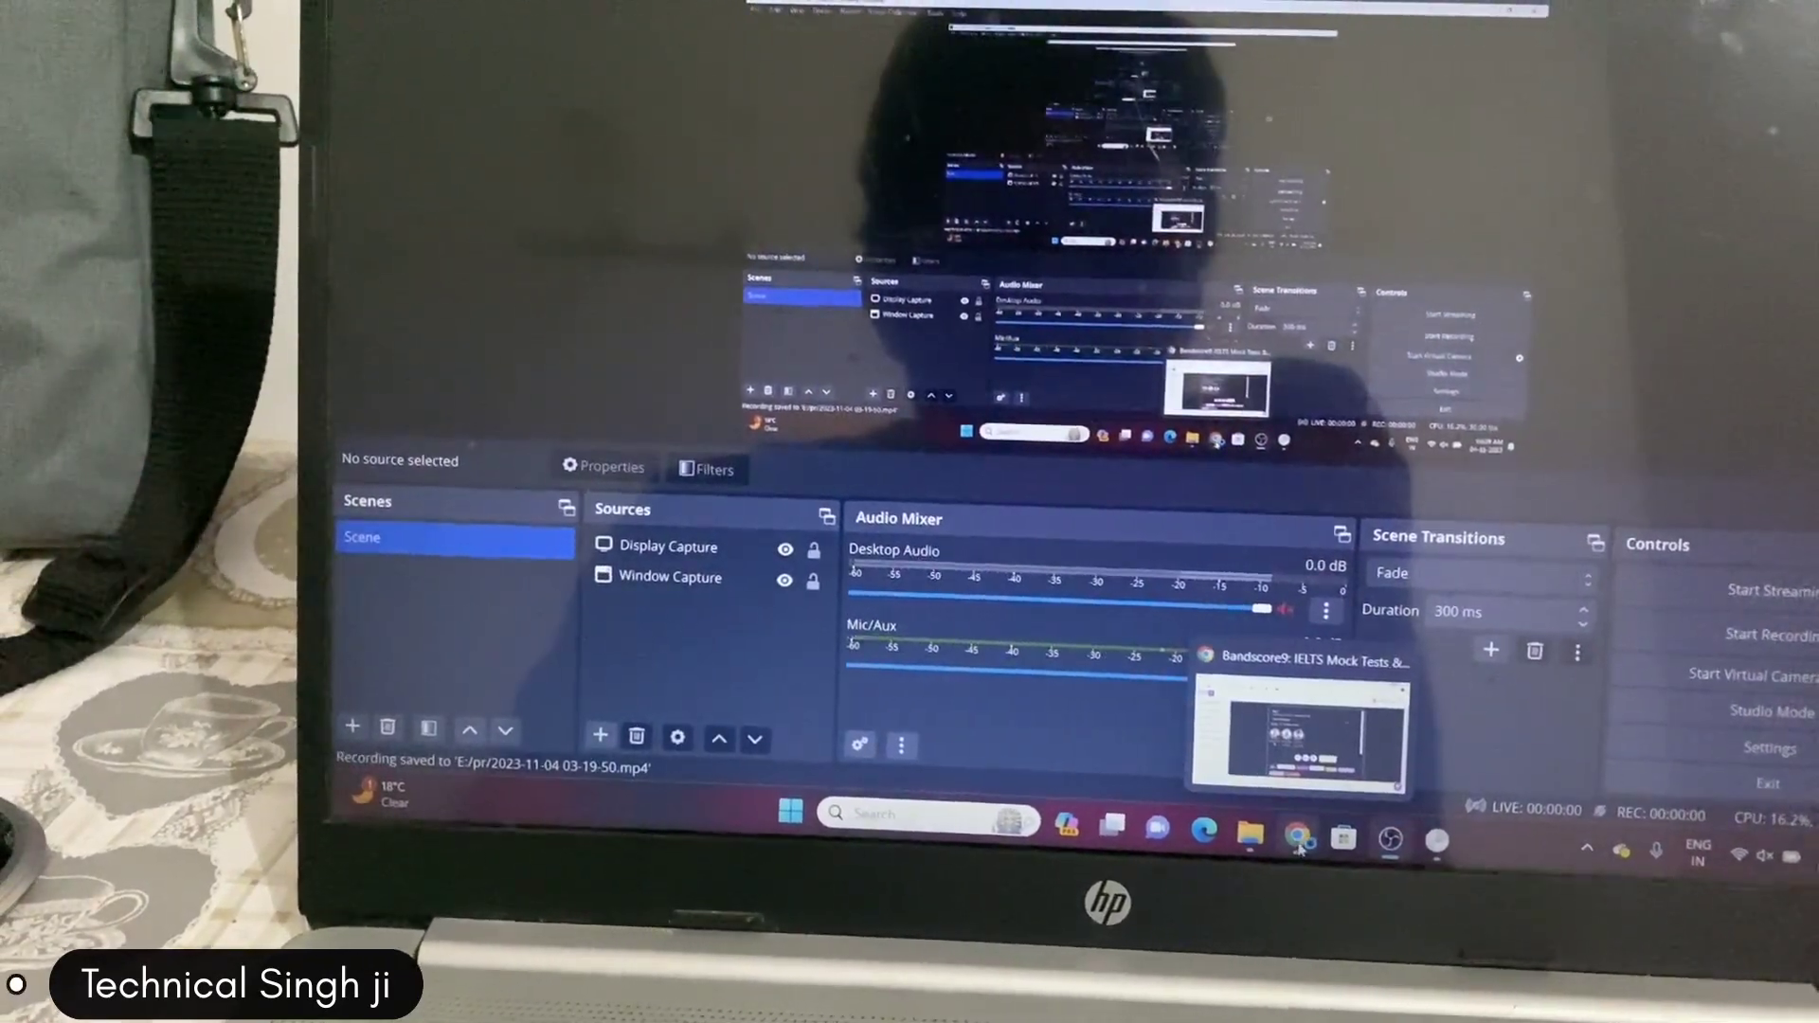
mouse_move(1440, 846)
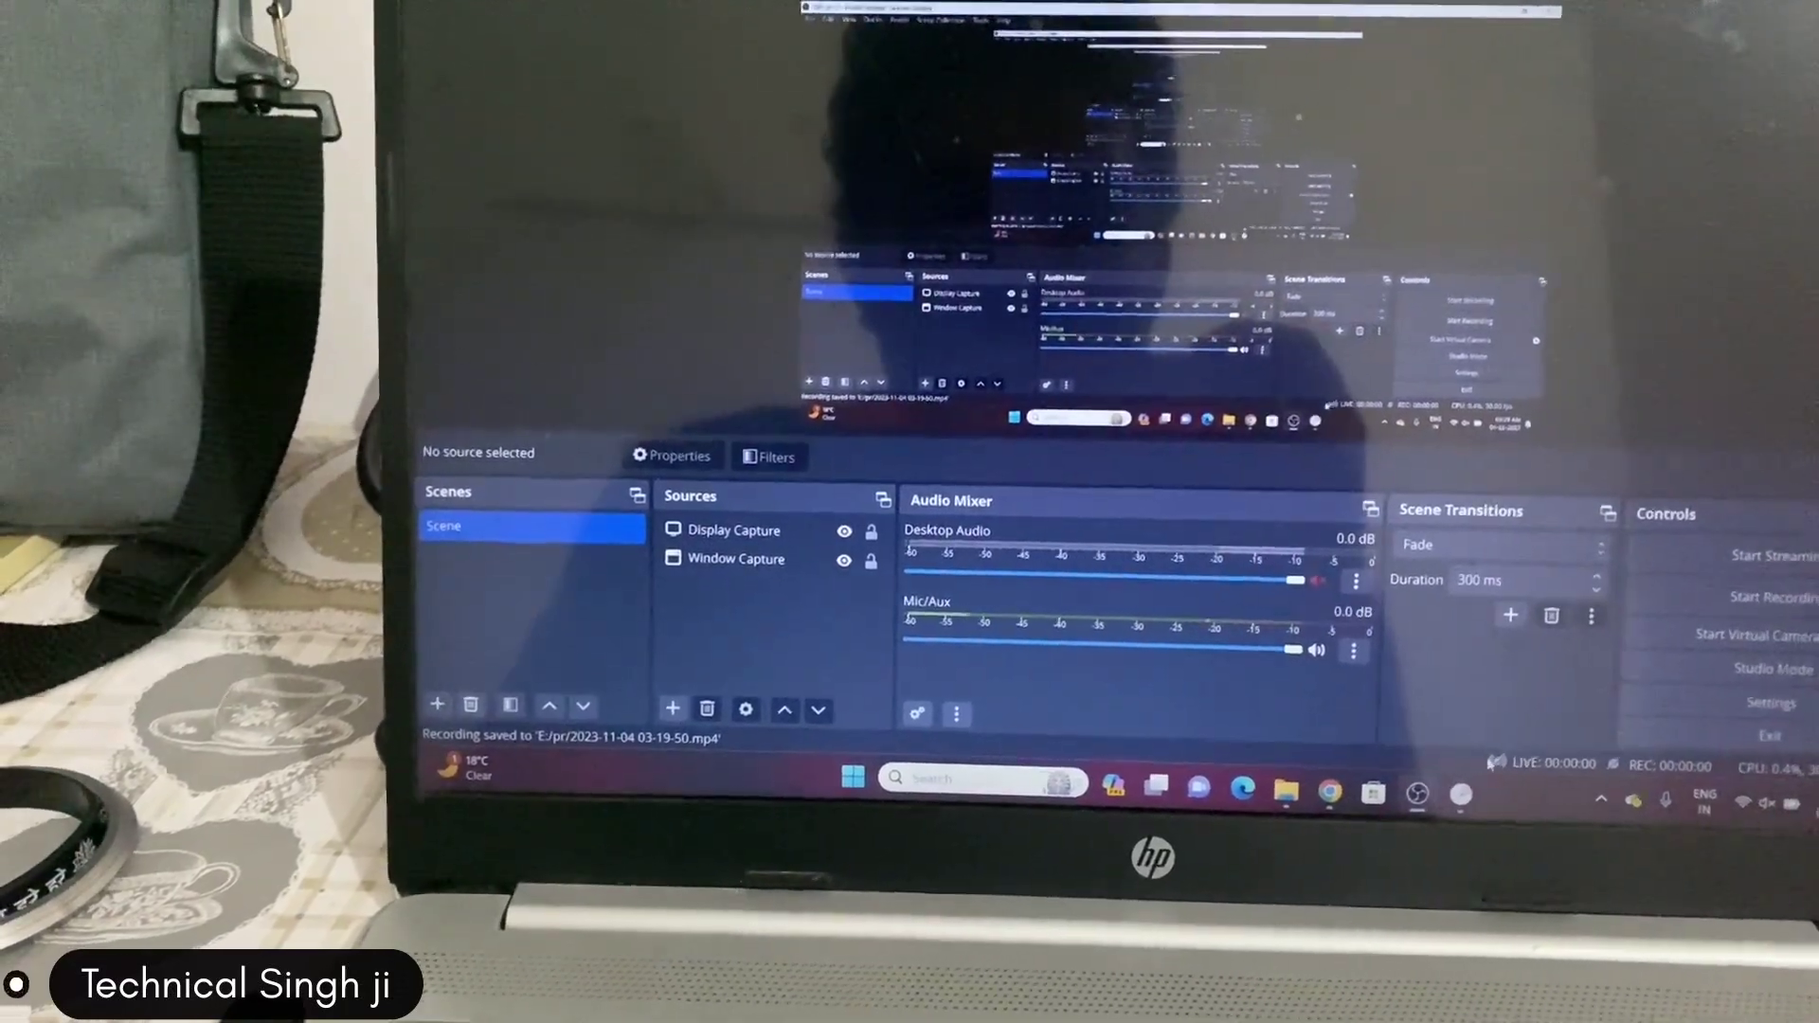
left_click(1460, 796)
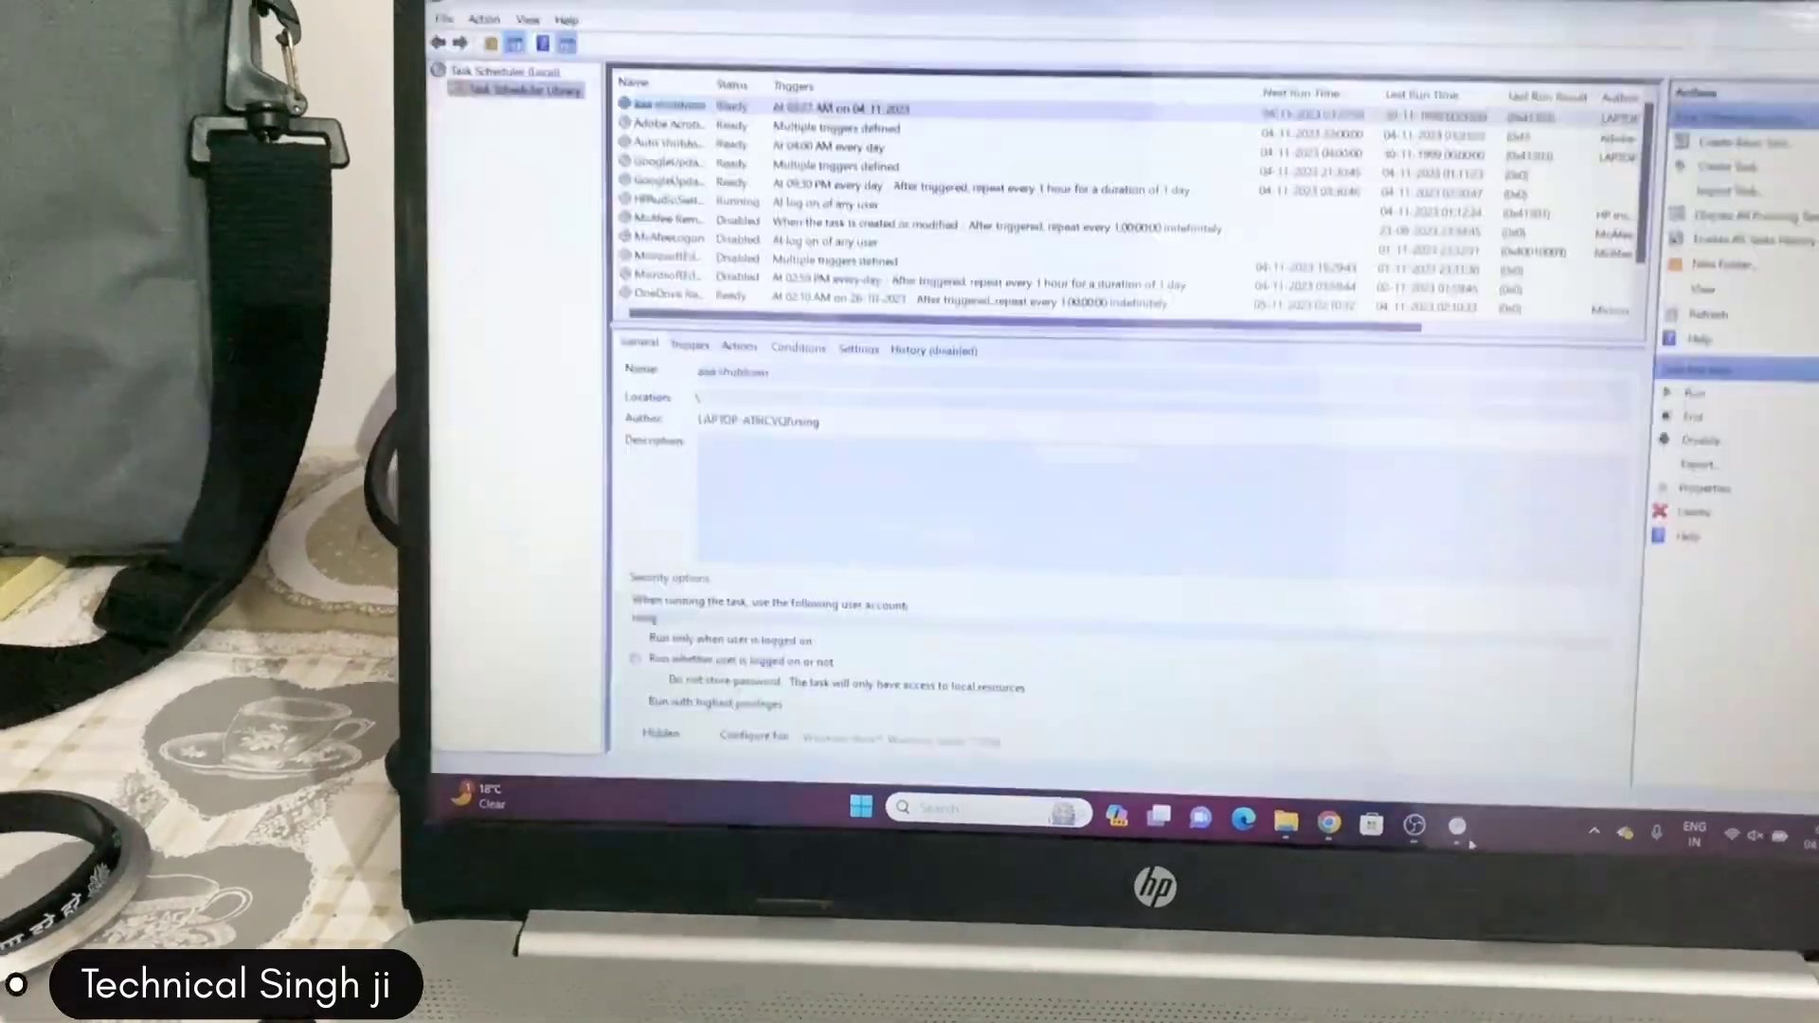